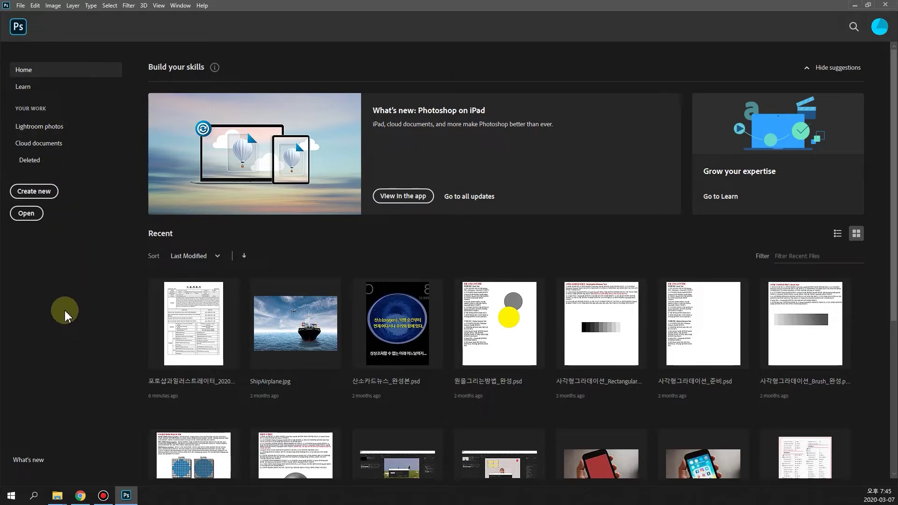
Step: Open fruits.jpg, 광고디자인.psd and Munsell_Color_System_설명.psd from the 01 folder in one go
left_click(26, 214)
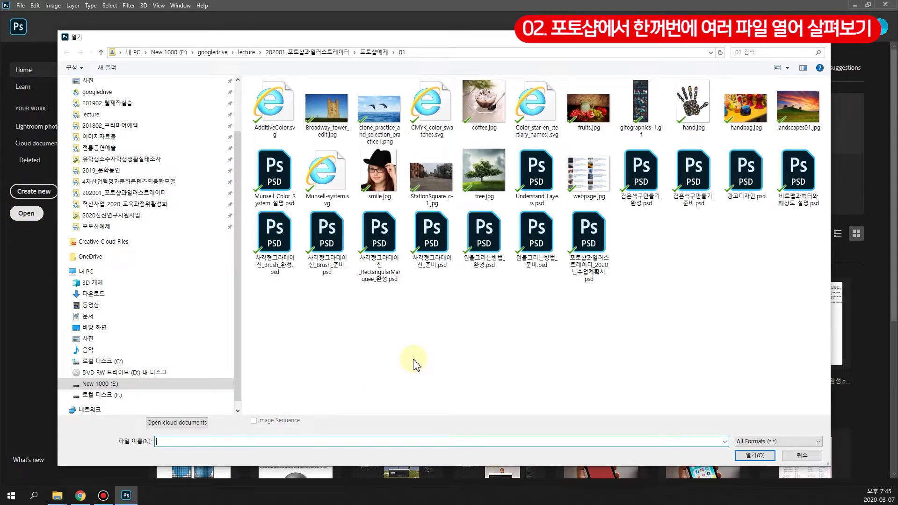
left_click(597, 125)
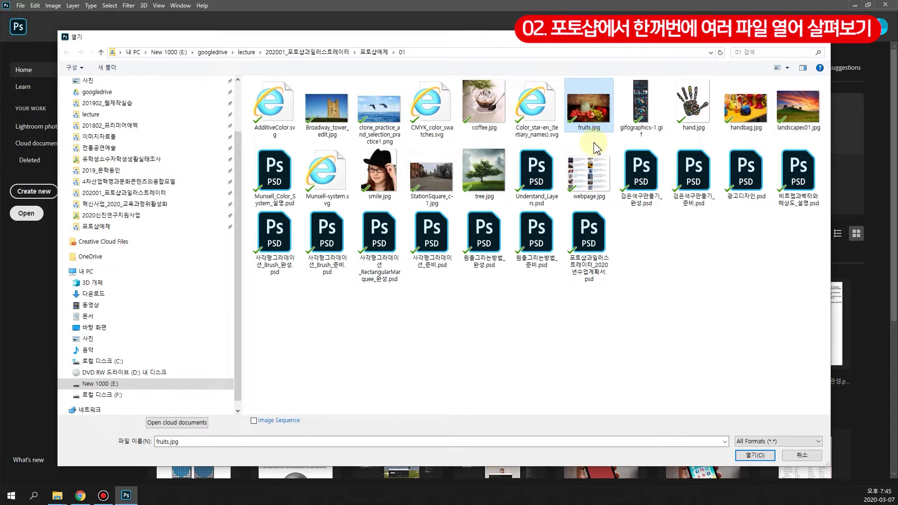
left_click(746, 176, "ctrl")
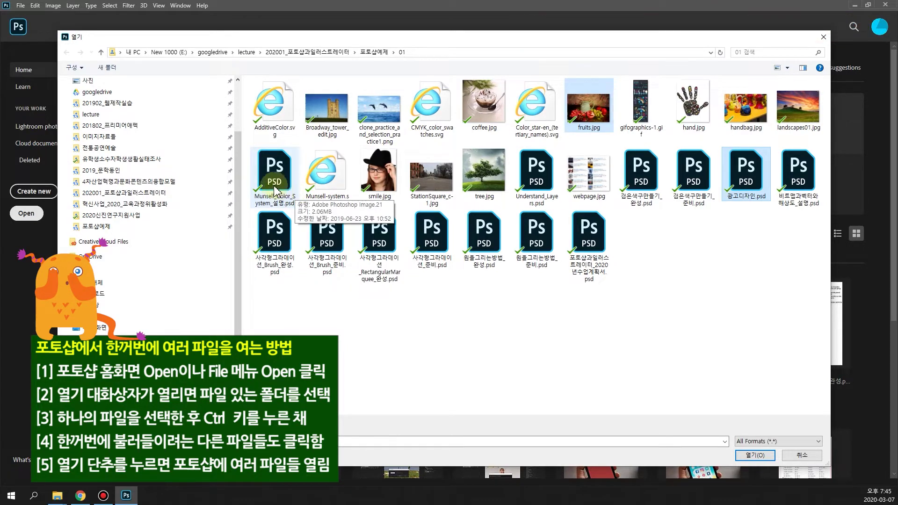
left_click(276, 189, "ctrl")
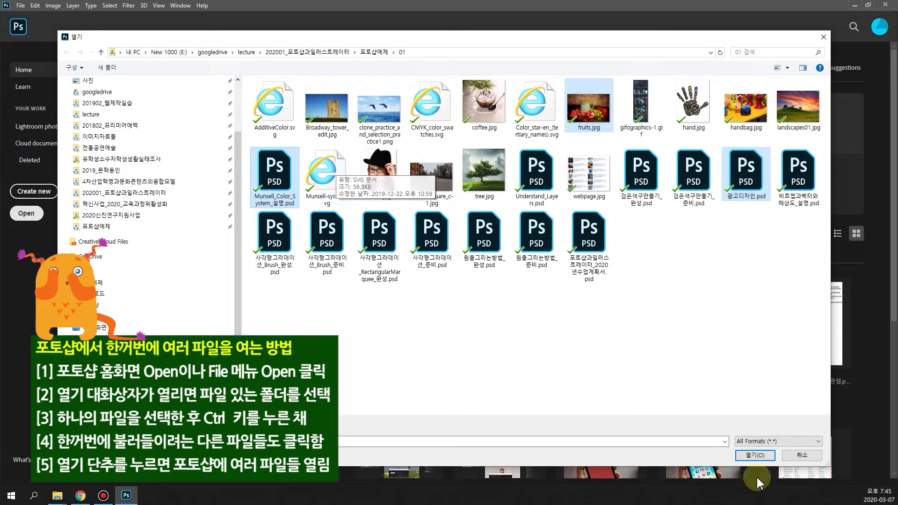
left_click(755, 456)
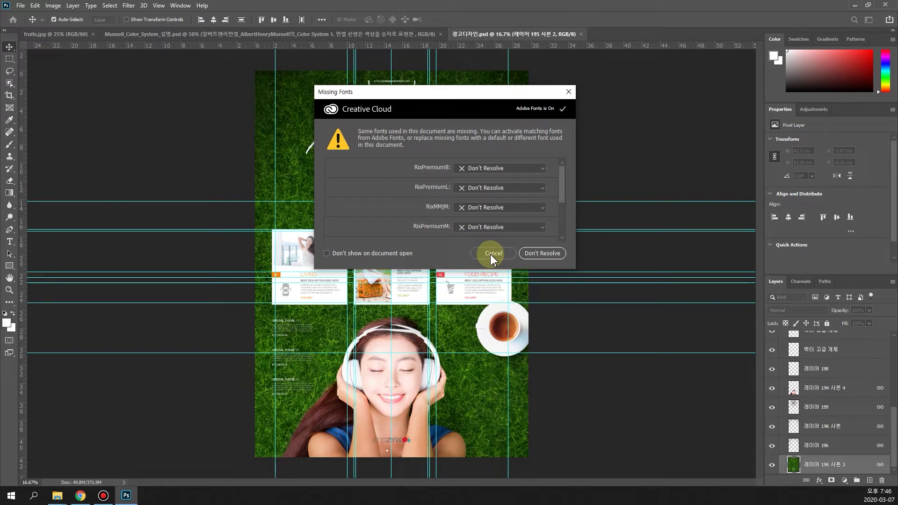
Step: Cancel the Missing Fonts warning and cycle through the three documents, ending on fruits.jpg
left_click(494, 254)
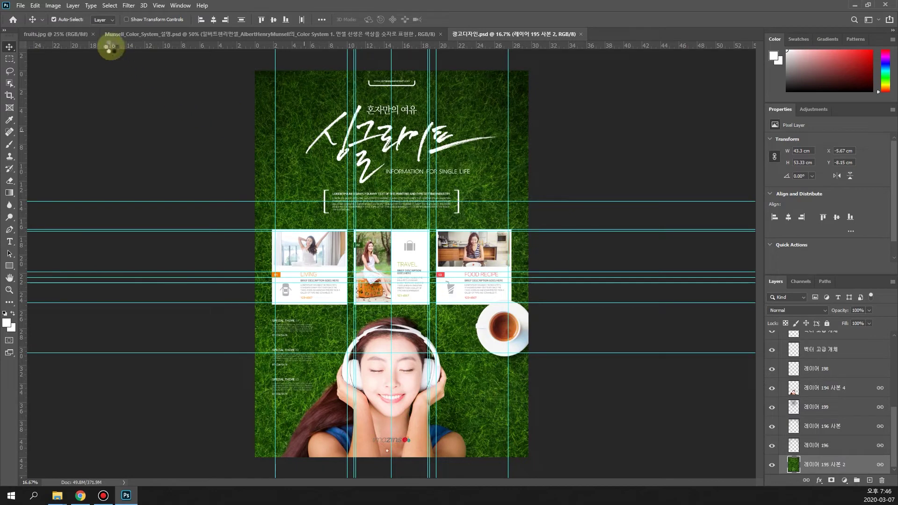
left_click(68, 34)
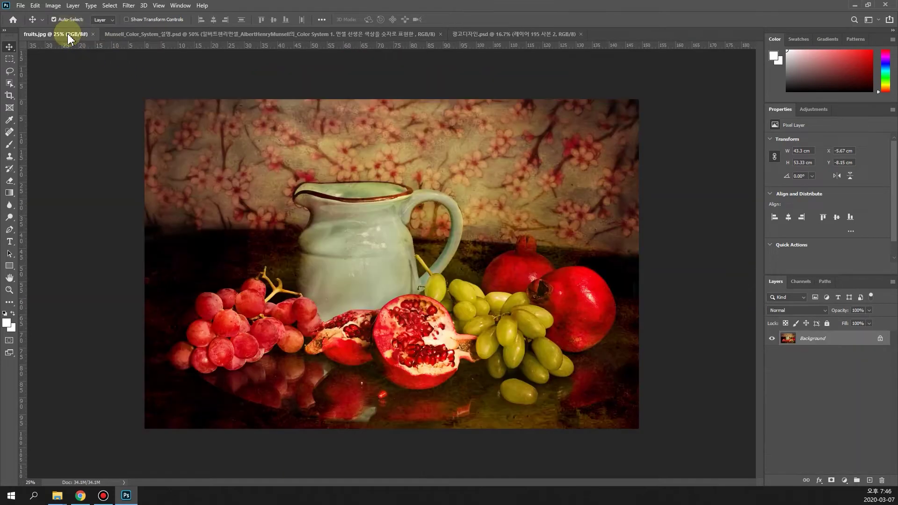
left_click(155, 34)
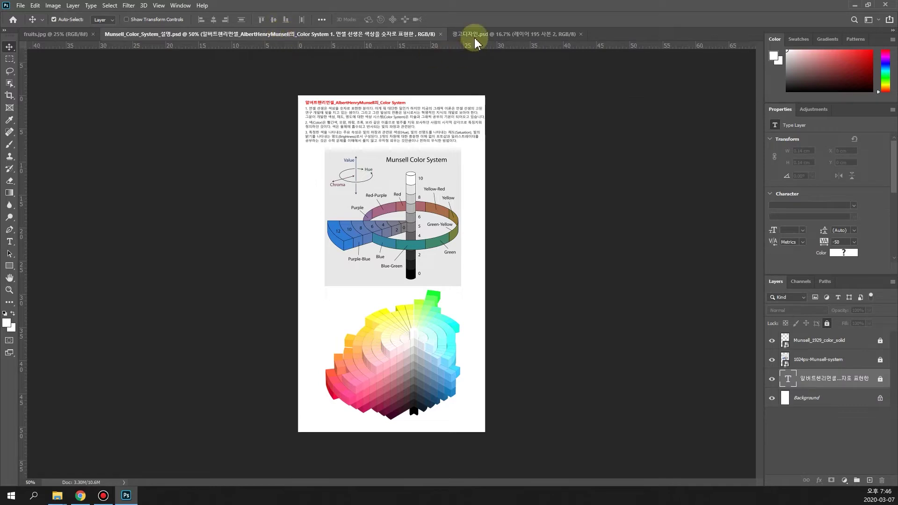
left_click(475, 35)
left_click(245, 36)
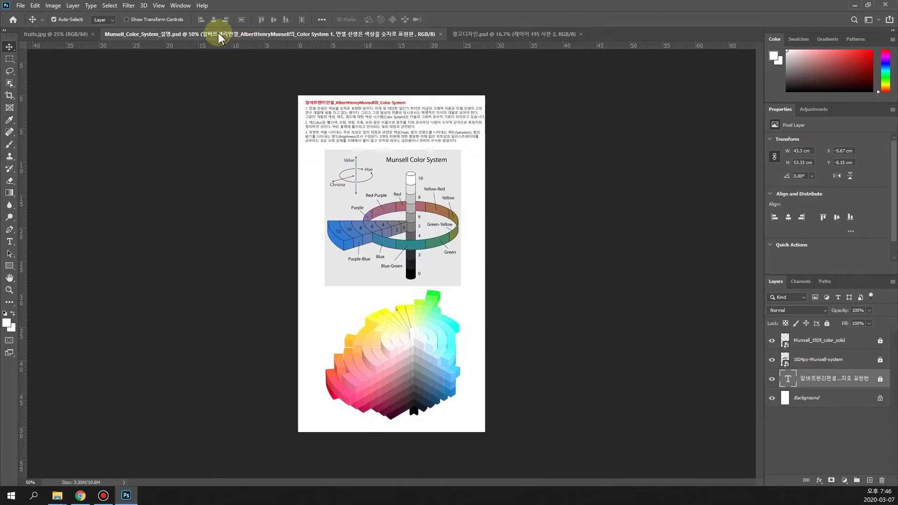
left_click(60, 36)
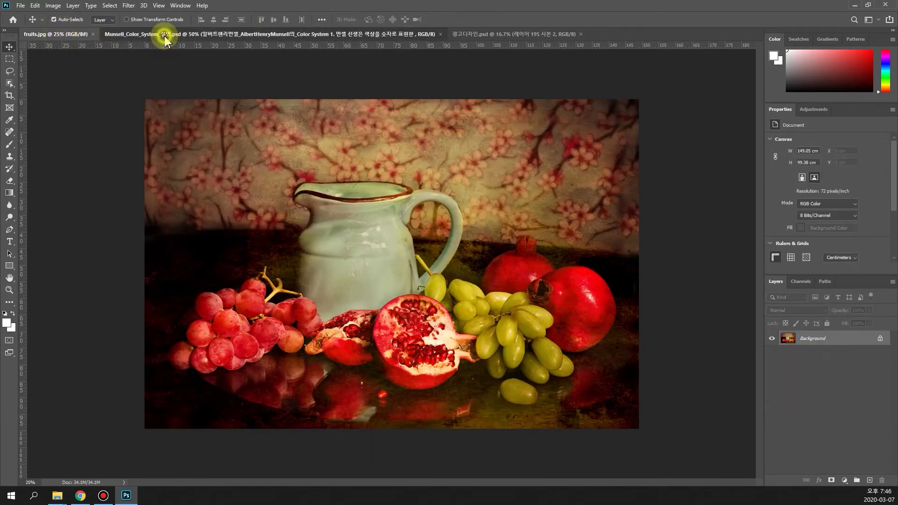
left_click(161, 35)
left_click(63, 34)
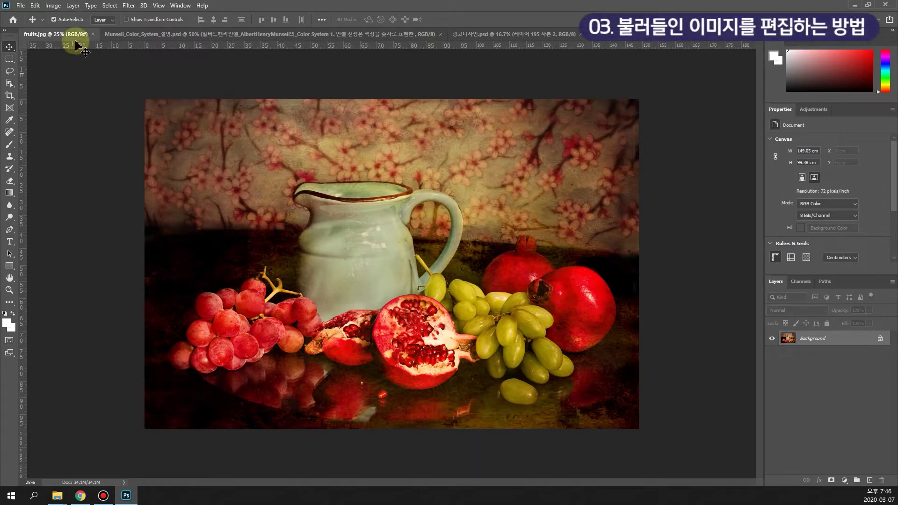
left_click(54, 6)
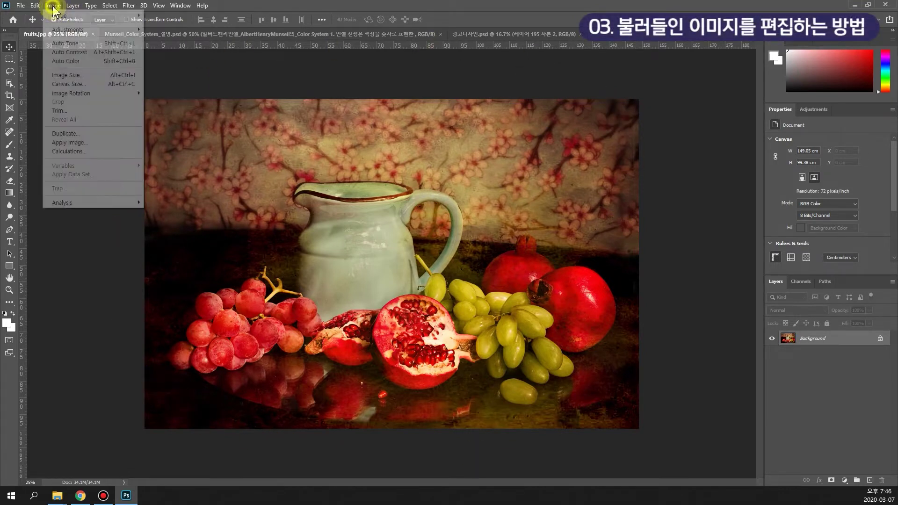
mouse_move(58, 31)
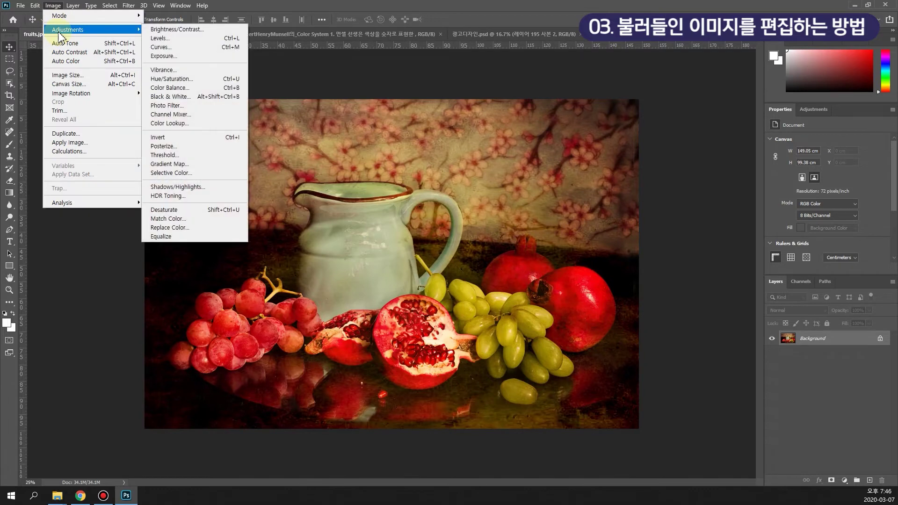
left_click(174, 38)
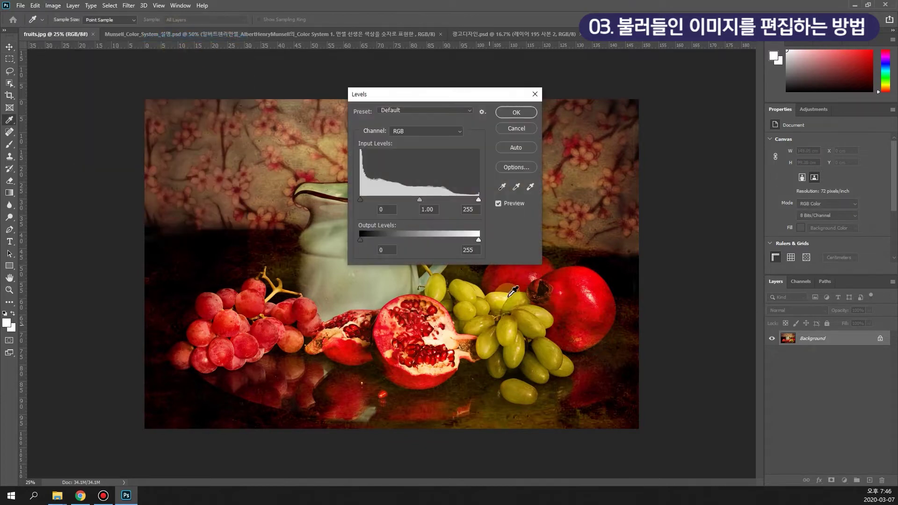
left_click_drag(480, 202, 457, 202)
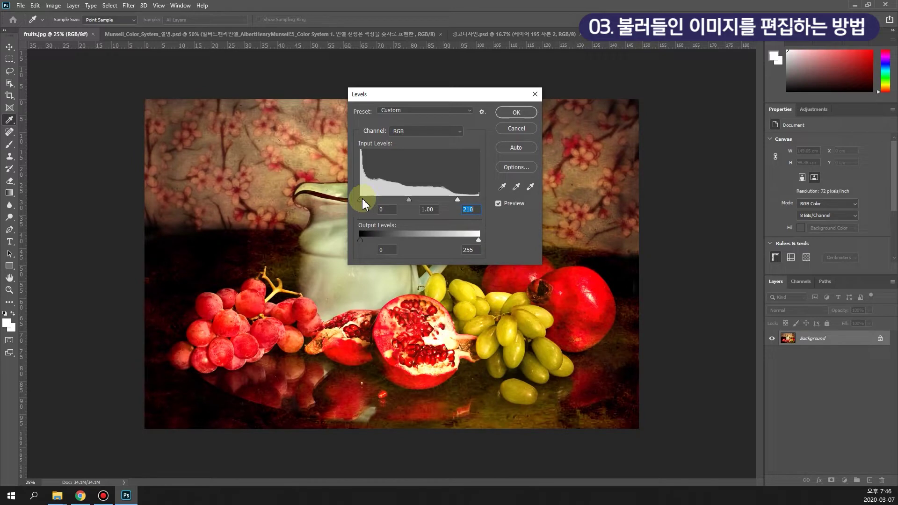
left_click_drag(361, 201, 371, 201)
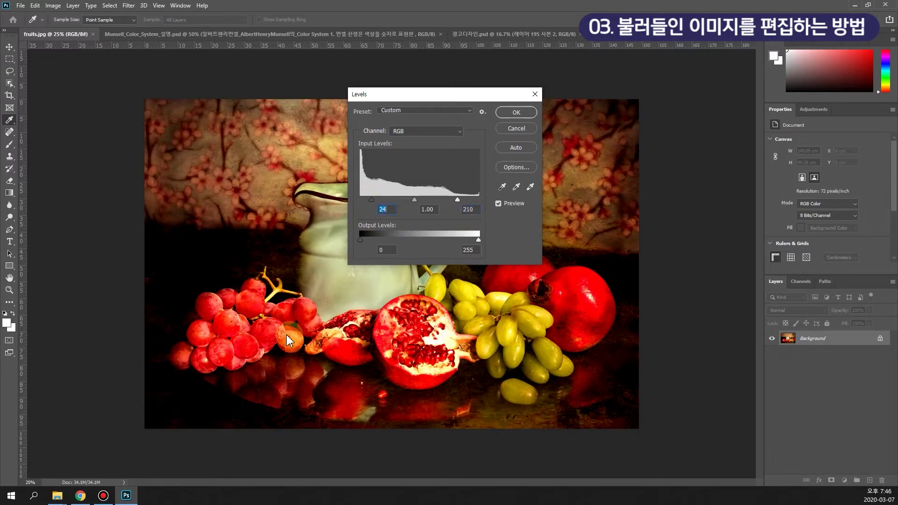
left_click(516, 129)
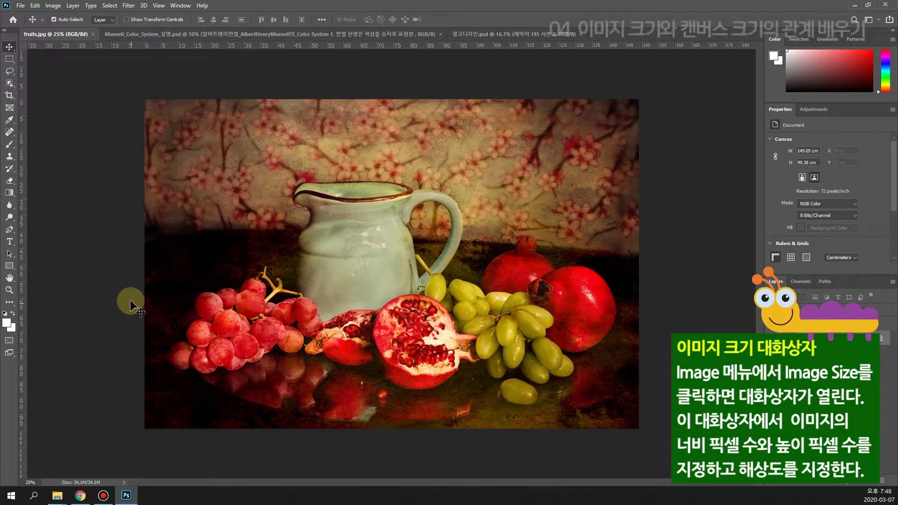
left_click(51, 6)
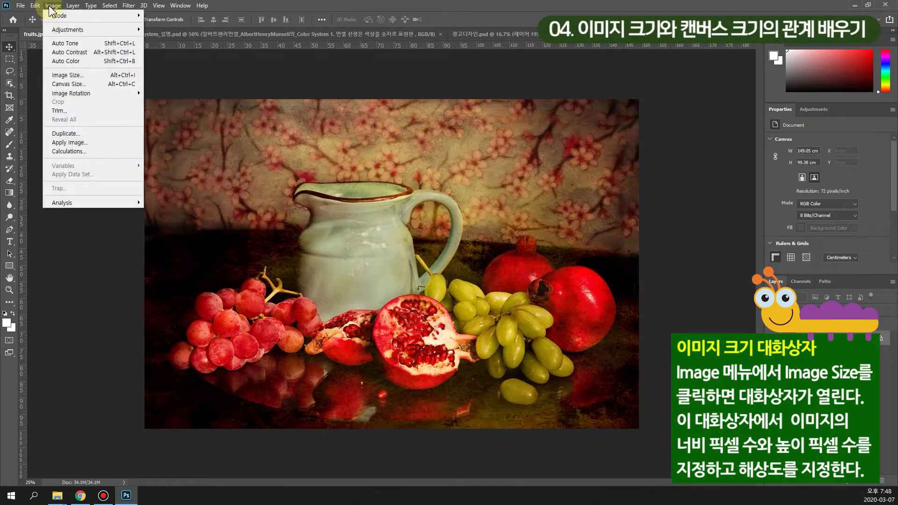
left_click(75, 76)
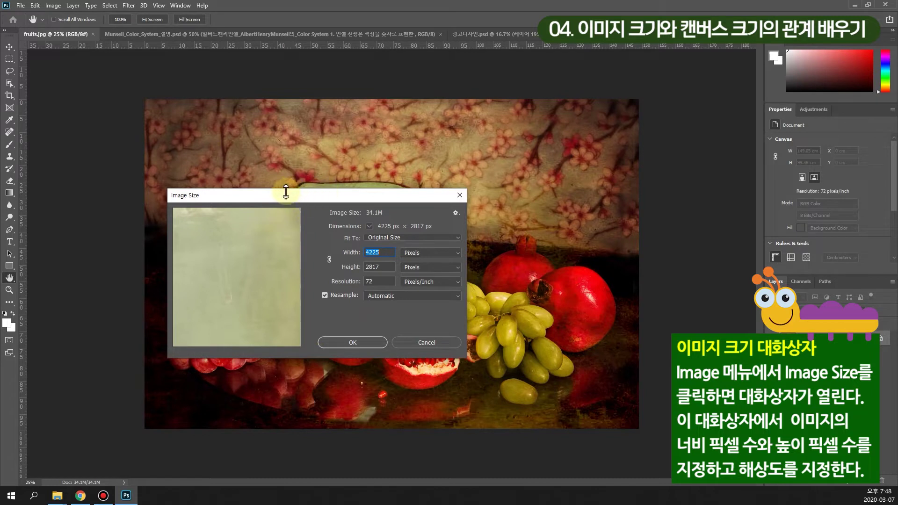
left_click_drag(314, 200, 321, 177)
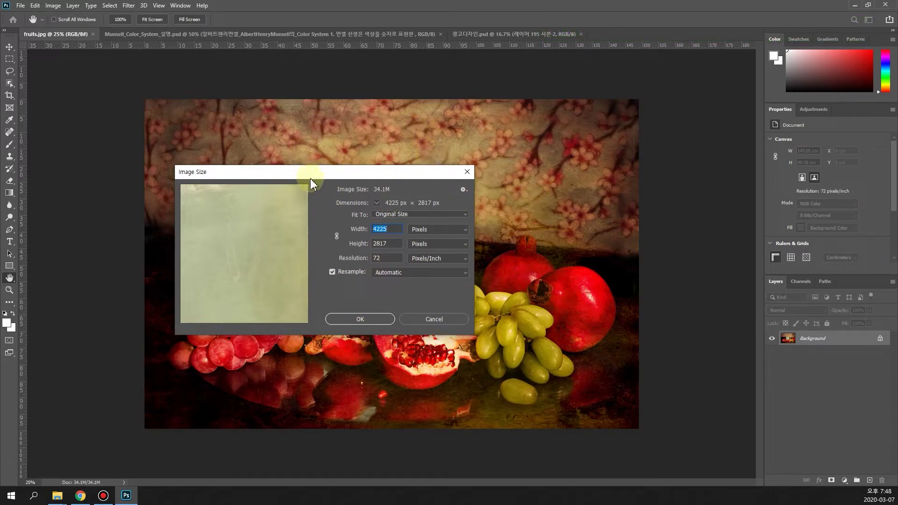
left_click_drag(321, 176, 352, 170)
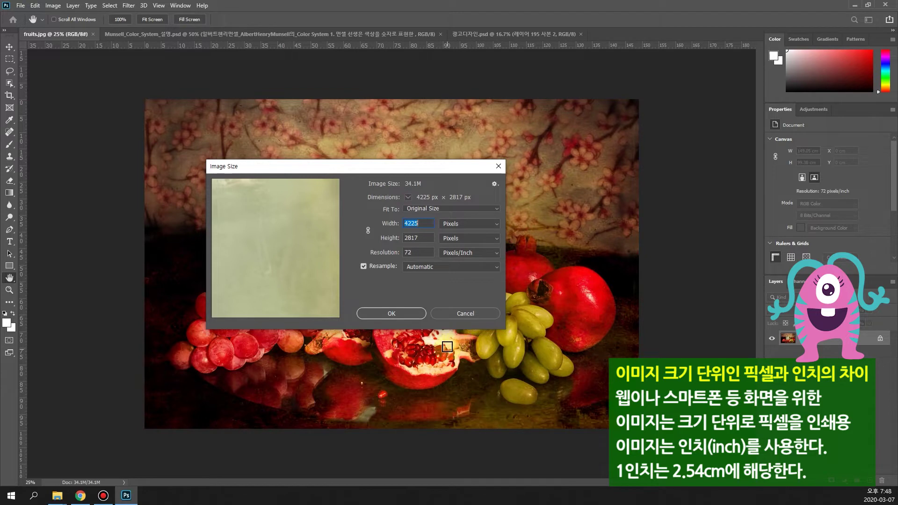
left_click(415, 226)
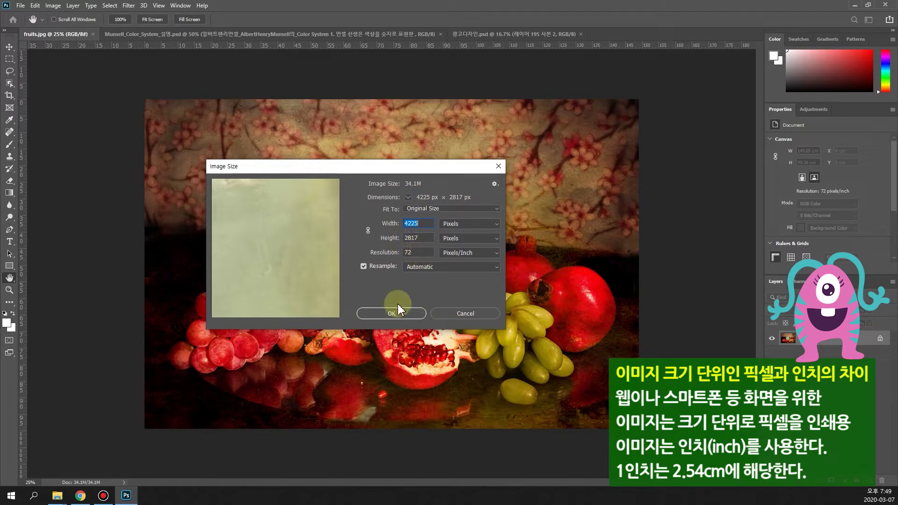
left_click(448, 313)
left_click(60, 6)
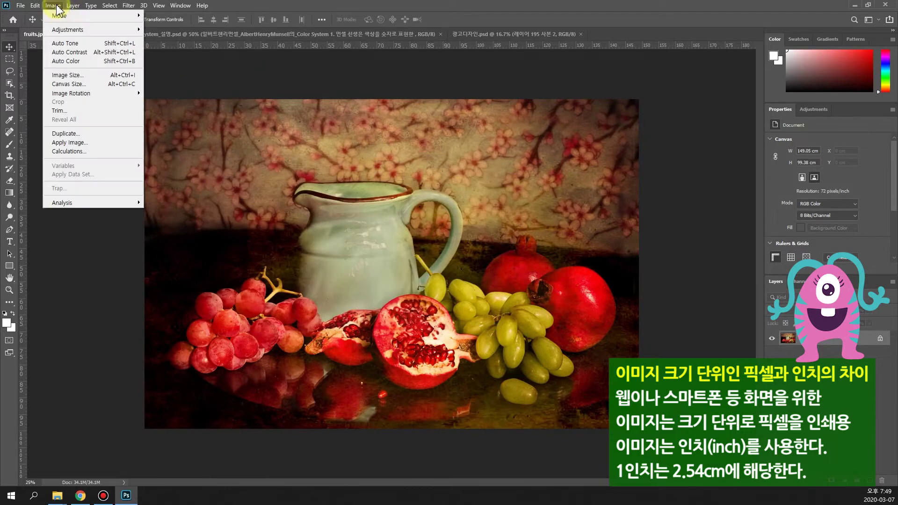
left_click(93, 84)
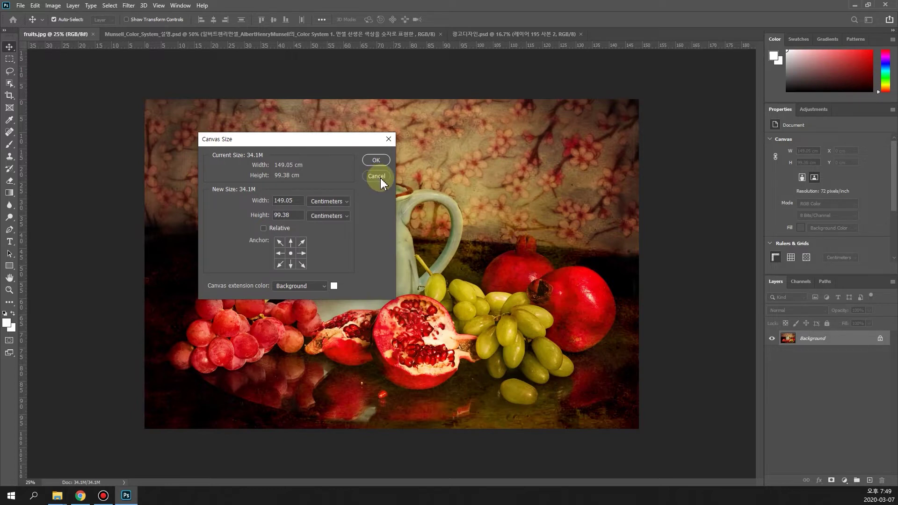
left_click(381, 178)
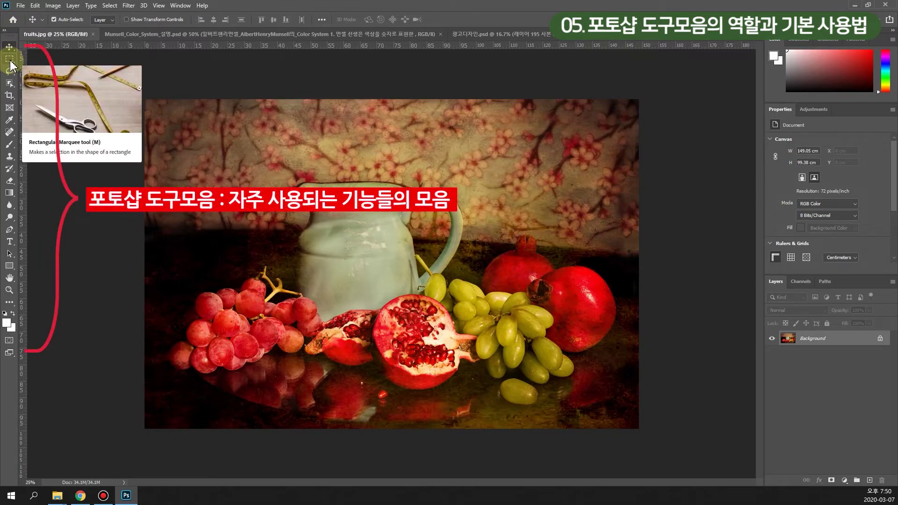
left_click(9, 61)
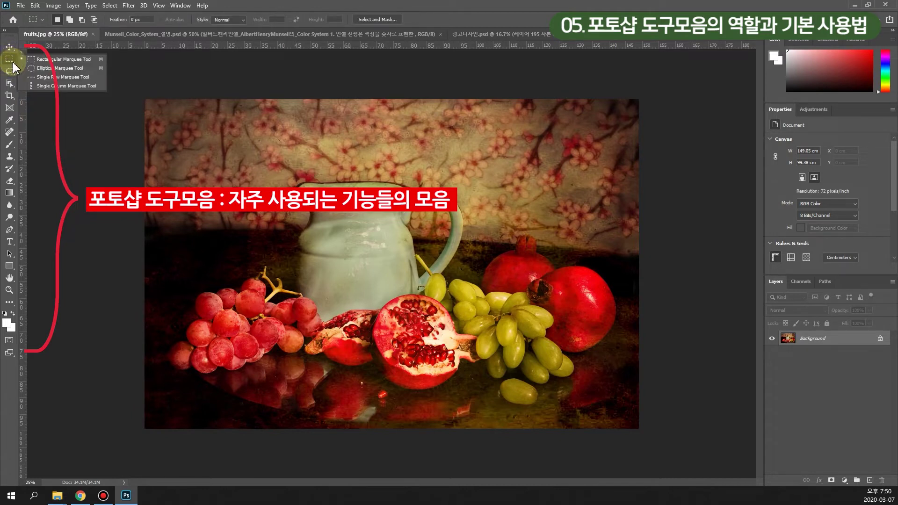
left_click(46, 70)
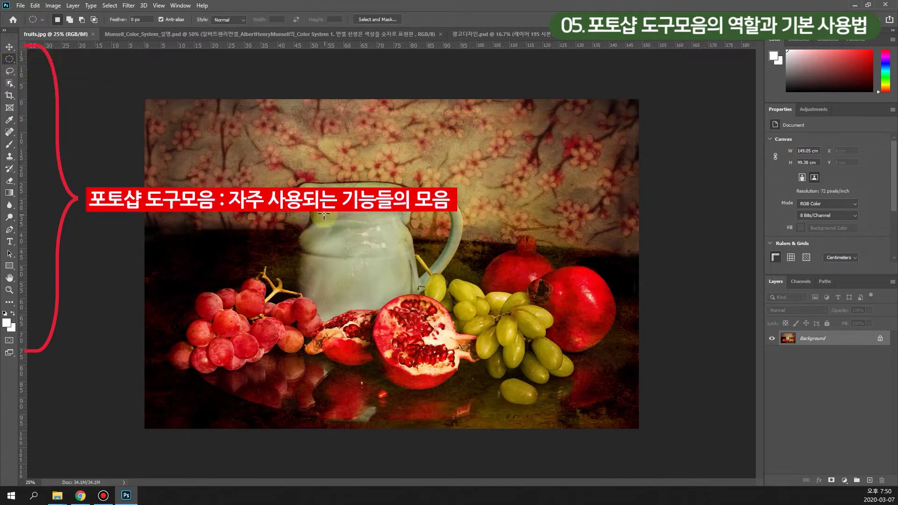
left_click_drag(258, 167, 445, 344)
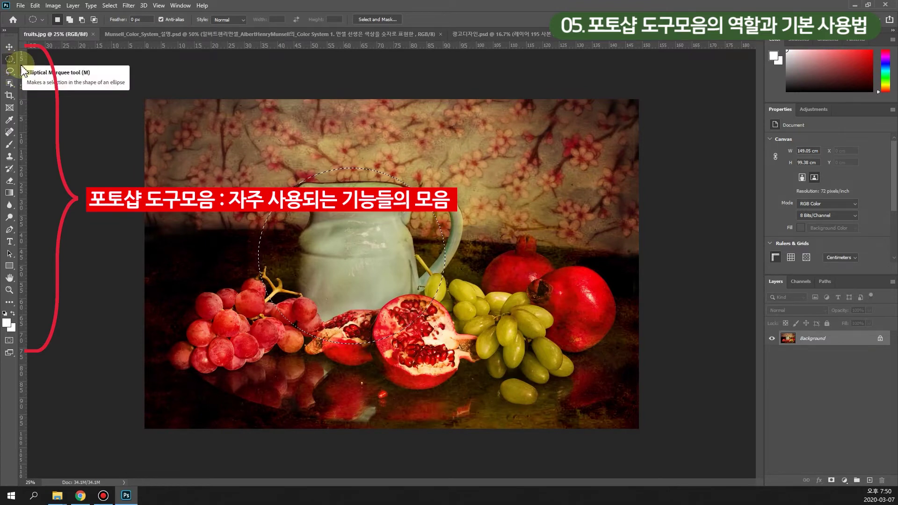
left_click(109, 6)
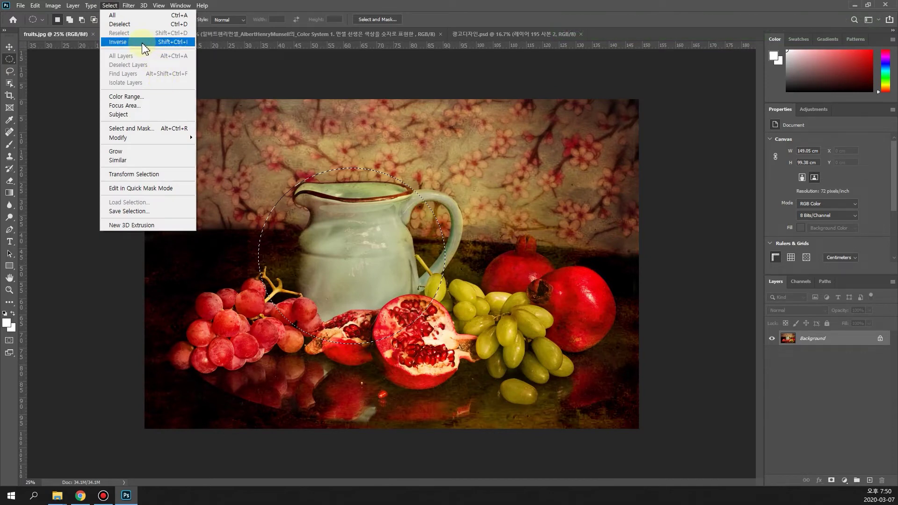
left_click(133, 24)
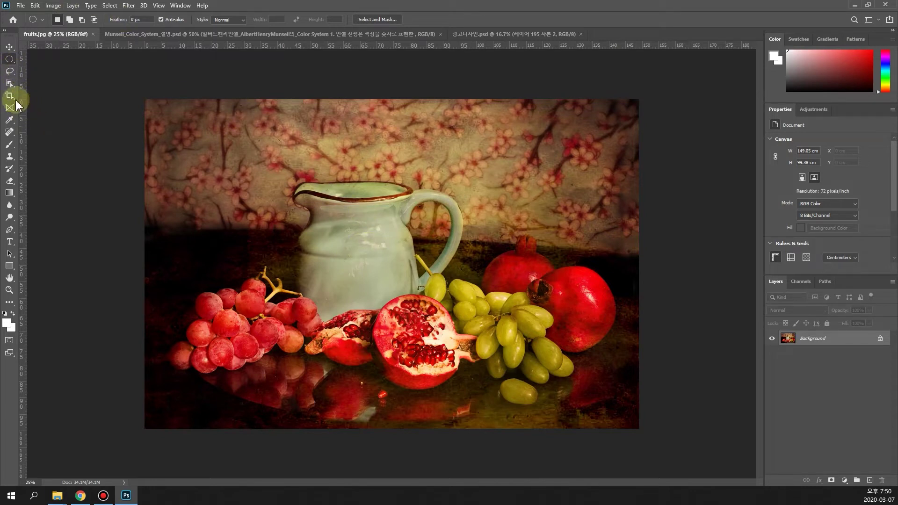
left_click(10, 96)
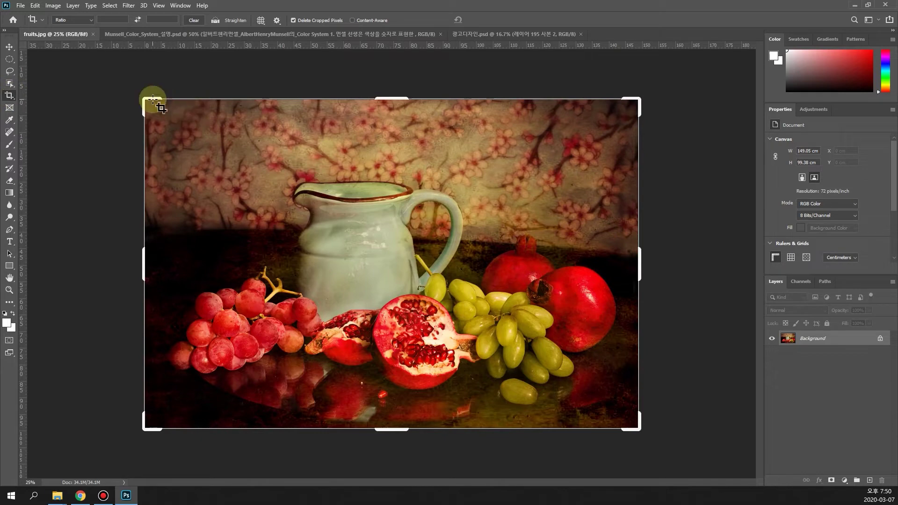
left_click_drag(146, 98, 168, 117)
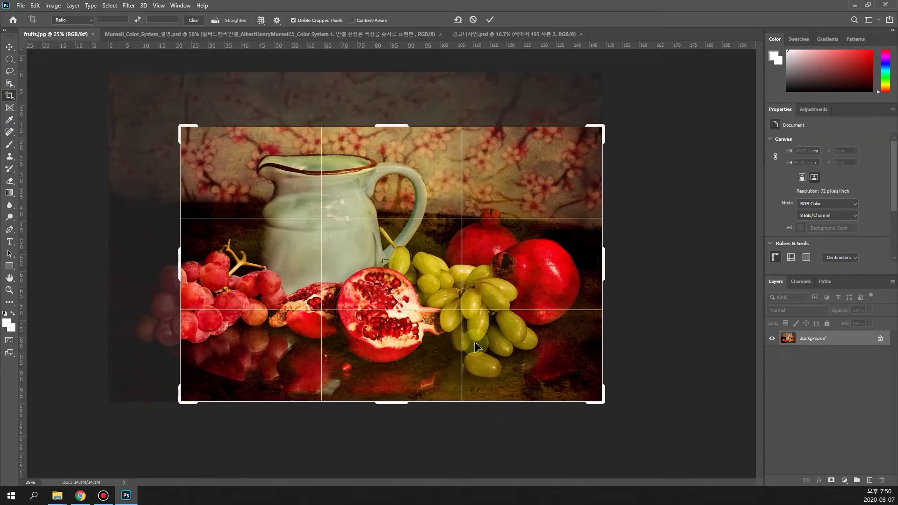
left_click_drag(604, 403, 559, 361)
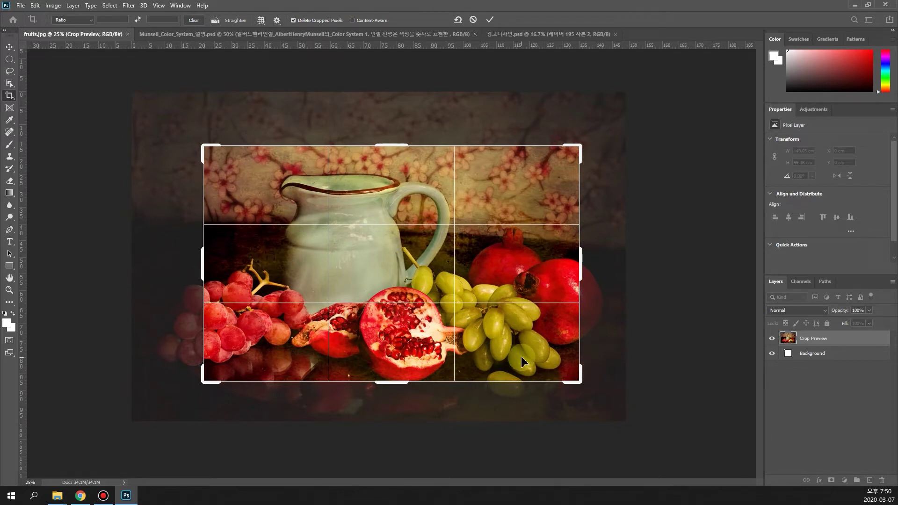
key("Return")
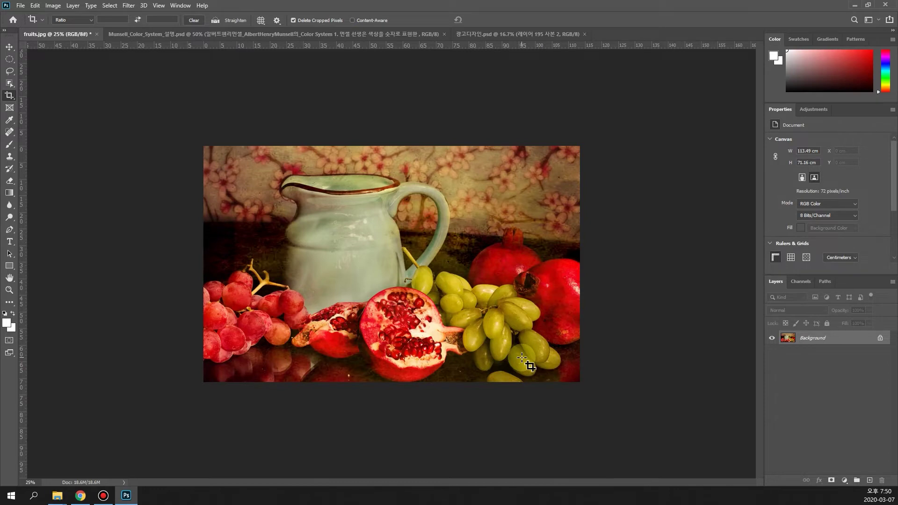
key("ctrl+z")
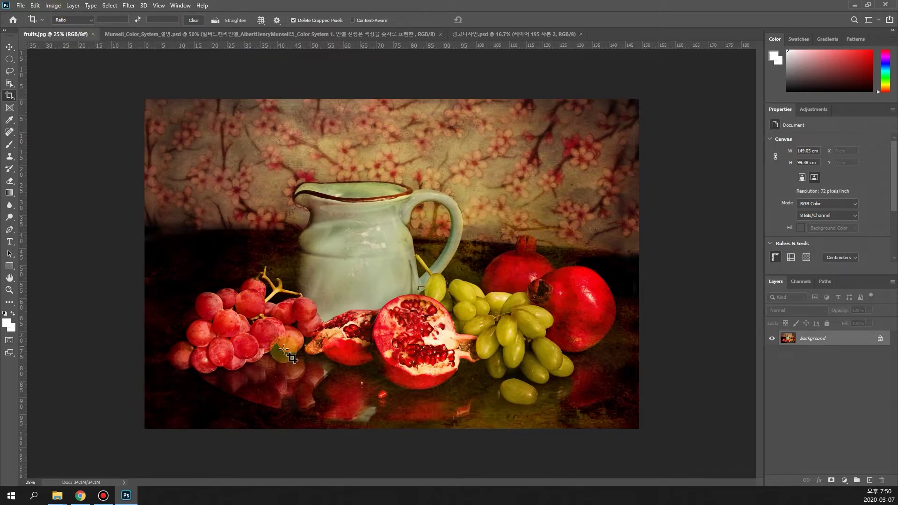
Step: Show the Image > Mode submenu listing the colour modes for fruits.jpg
left_click(53, 5)
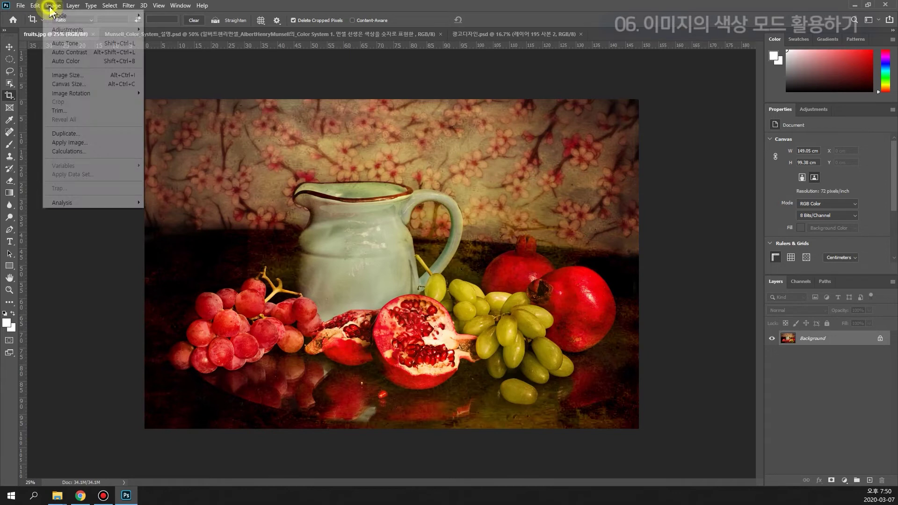
mouse_move(56, 17)
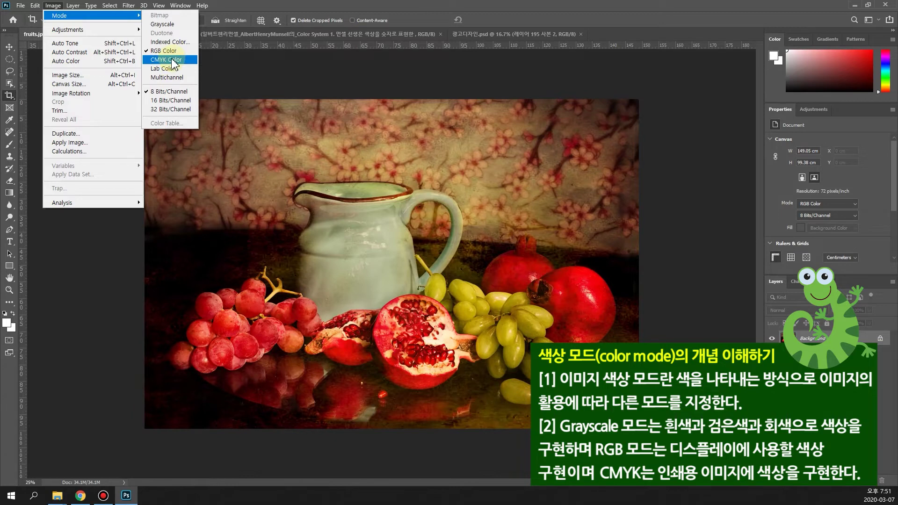
Step: Switch fruits.jpg to CMYK Color mode and accept the conversion warning
left_click(173, 61)
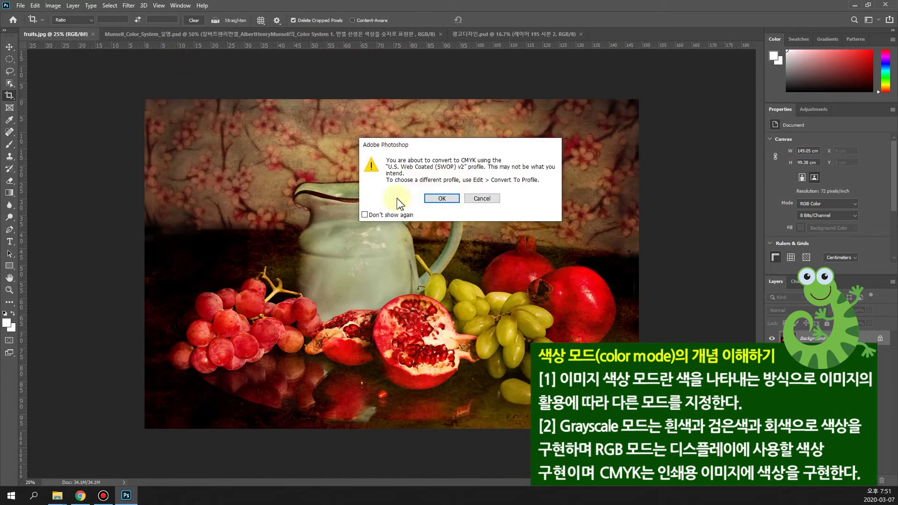
left_click(441, 197)
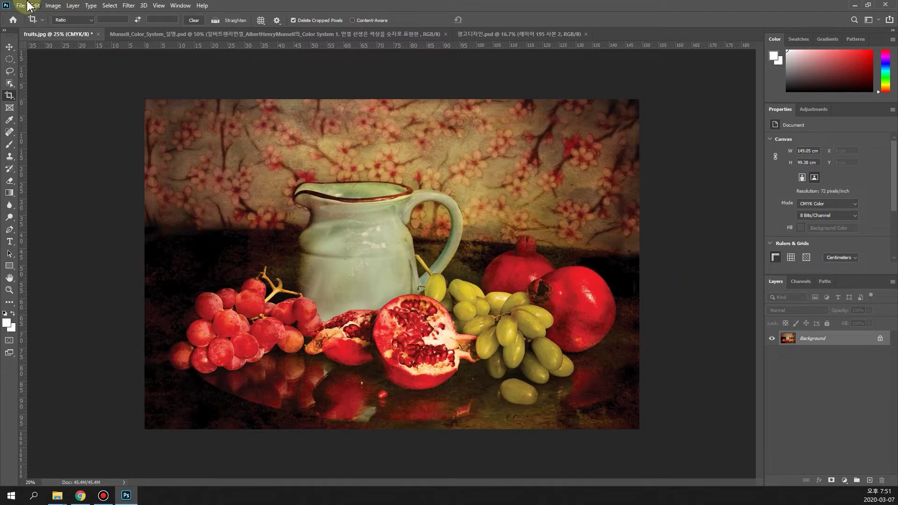
Step: Switch fruits.jpg back to RGB Color mode
left_click(59, 10)
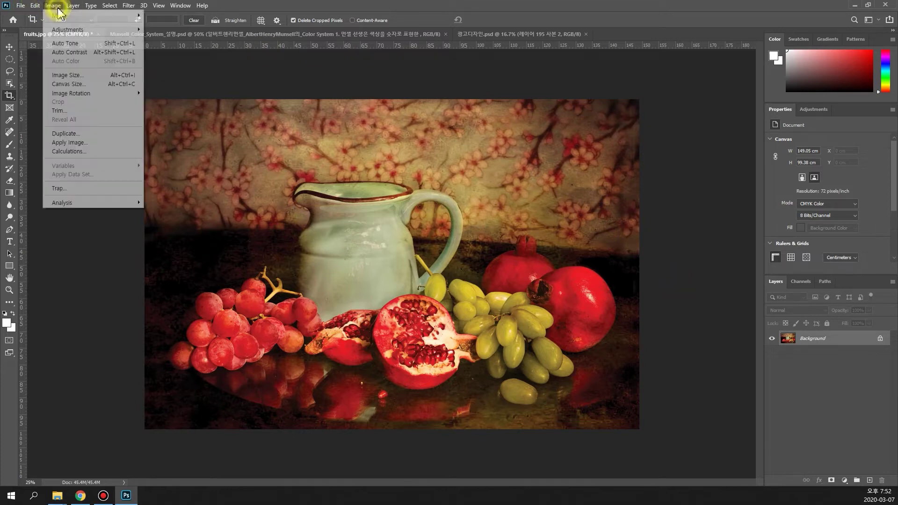
mouse_move(90, 16)
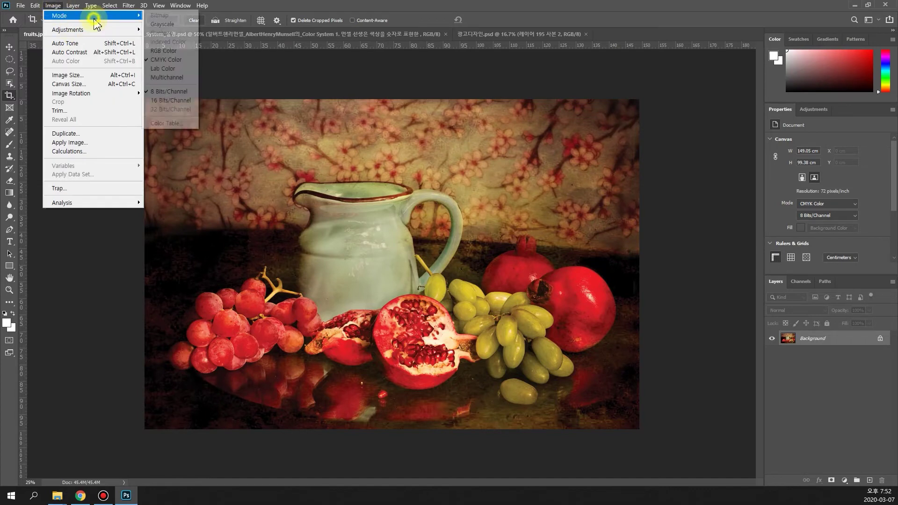
left_click(168, 51)
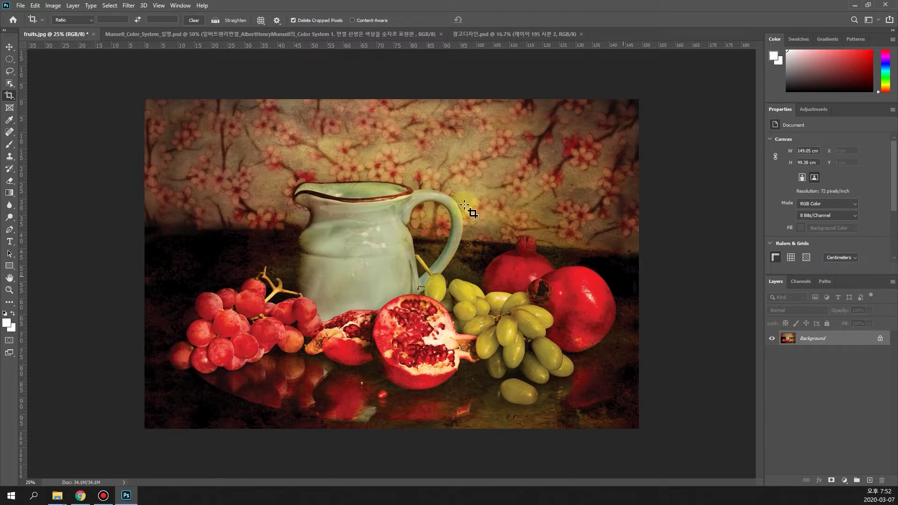
Step: Convert fruits.jpg to CMYK Color again using the U.S. Web Coated (SWOP) v2 profile
left_click(53, 6)
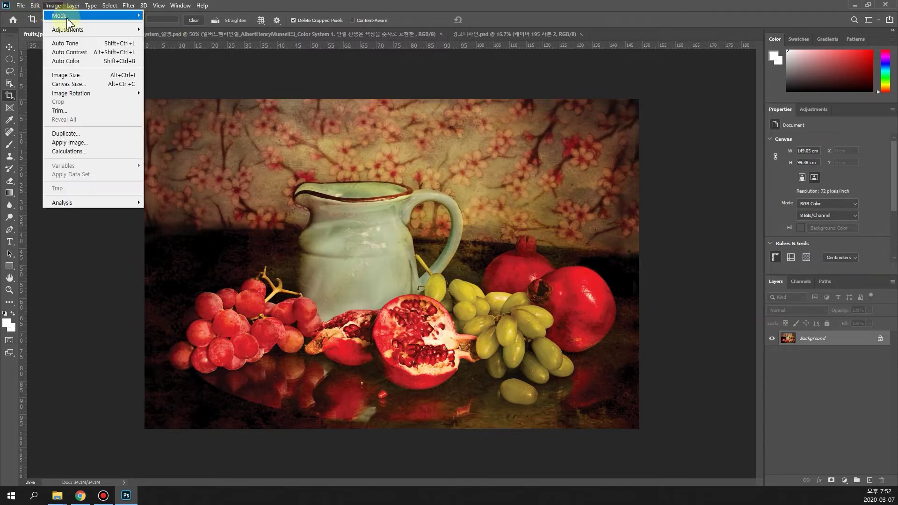
mouse_move(68, 17)
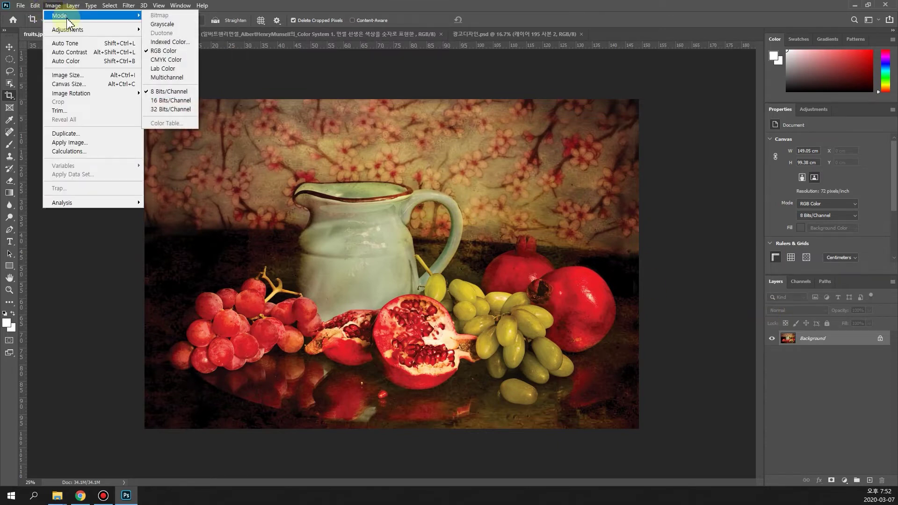
left_click(173, 62)
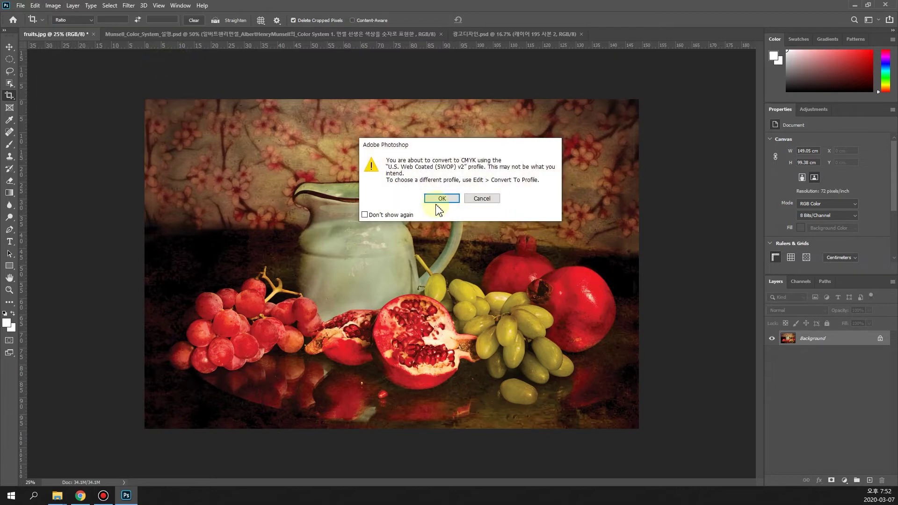
left_click(435, 200)
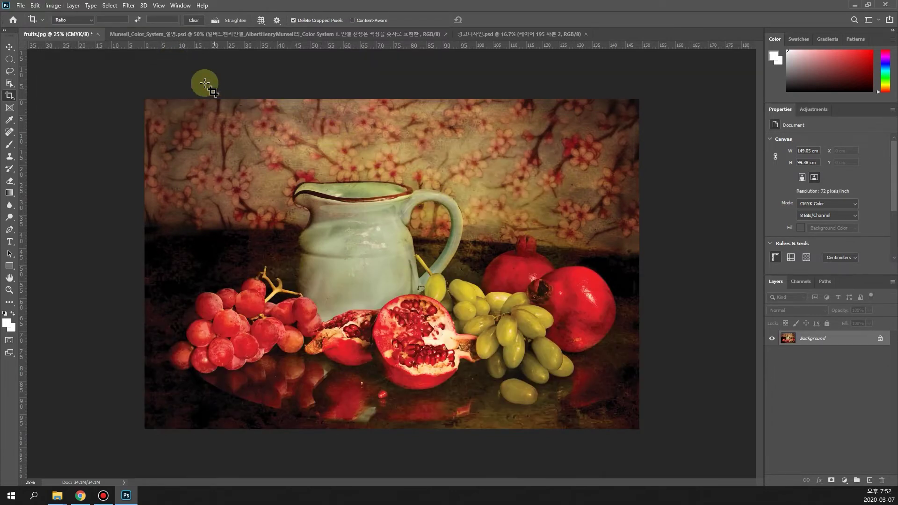
left_click(52, 6)
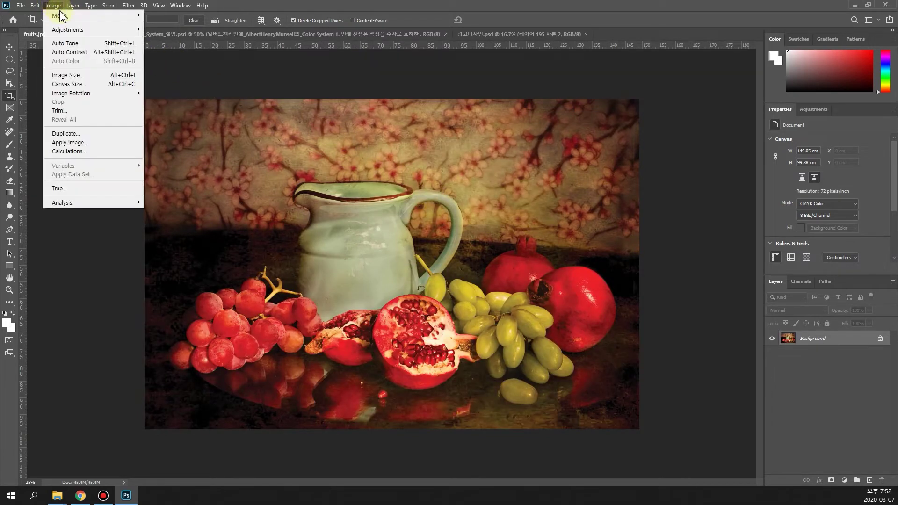
mouse_move(61, 18)
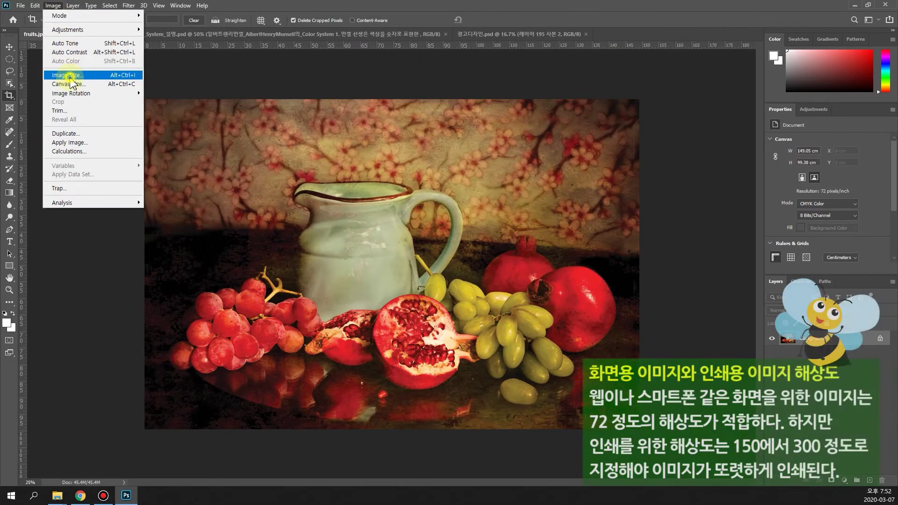
left_click(70, 76)
mouse_move(257, 318)
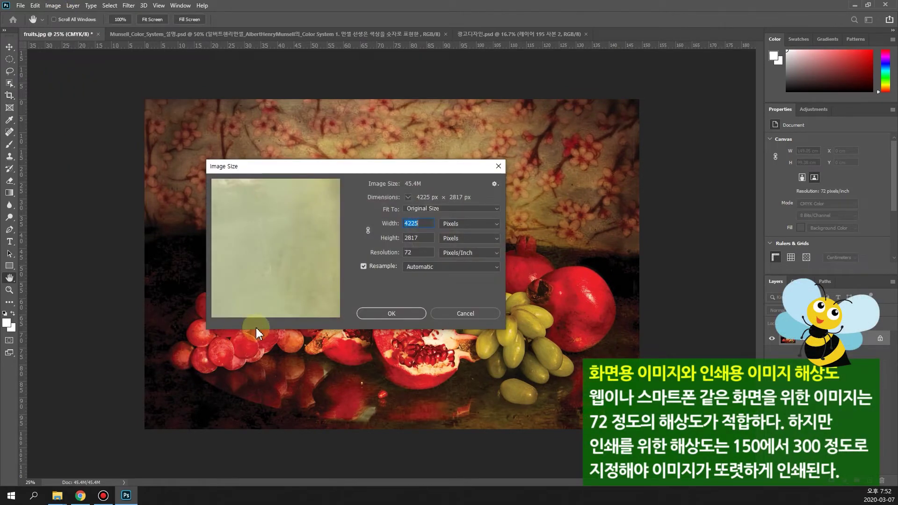
left_click(256, 309)
left_click(256, 310)
left_click(256, 309)
left_click(256, 309)
left_click(256, 309)
left_click(256, 309)
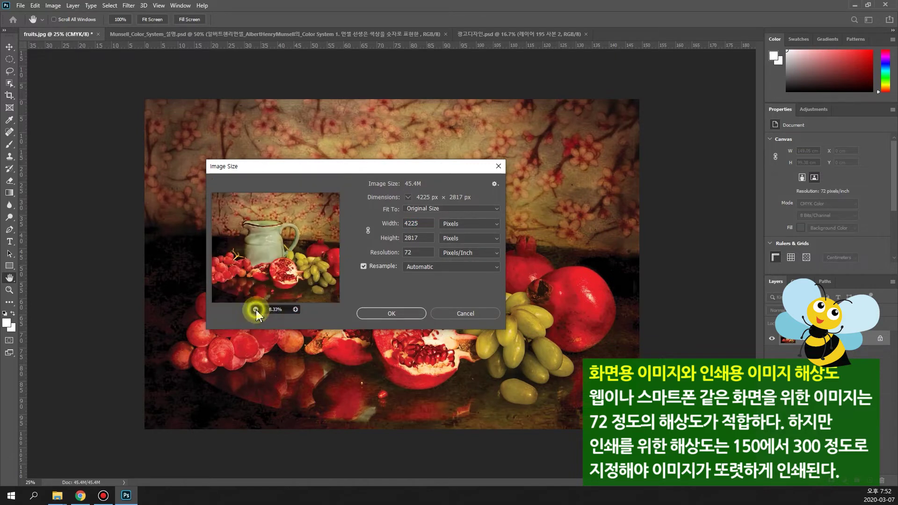
double_click(414, 253)
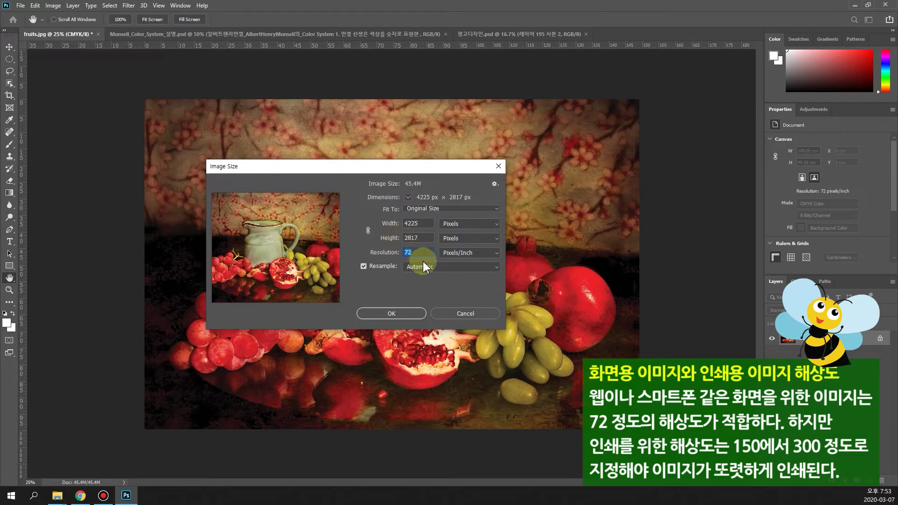
left_click(462, 314)
key("c")
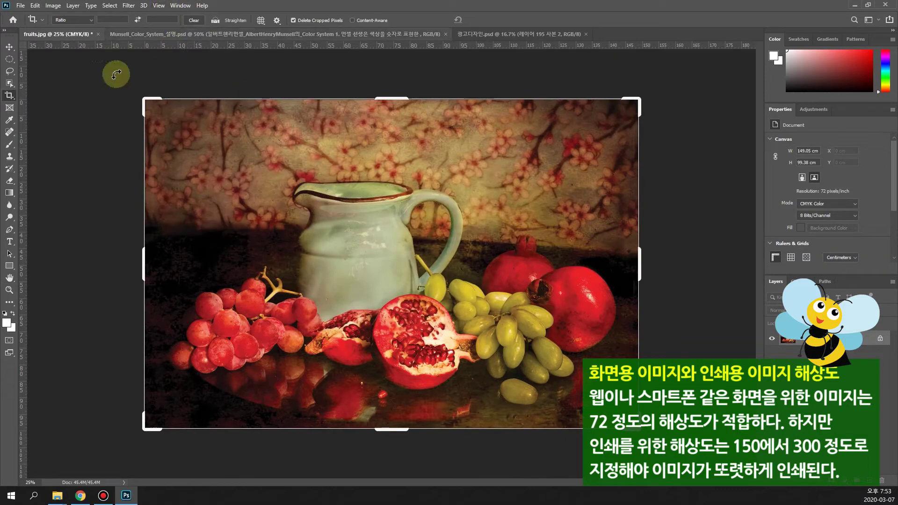
Step: Leave cropping unchanged and return fruits.jpg to RGB Color, shrinking it to 34.1M
left_click(9, 47)
left_click(53, 6)
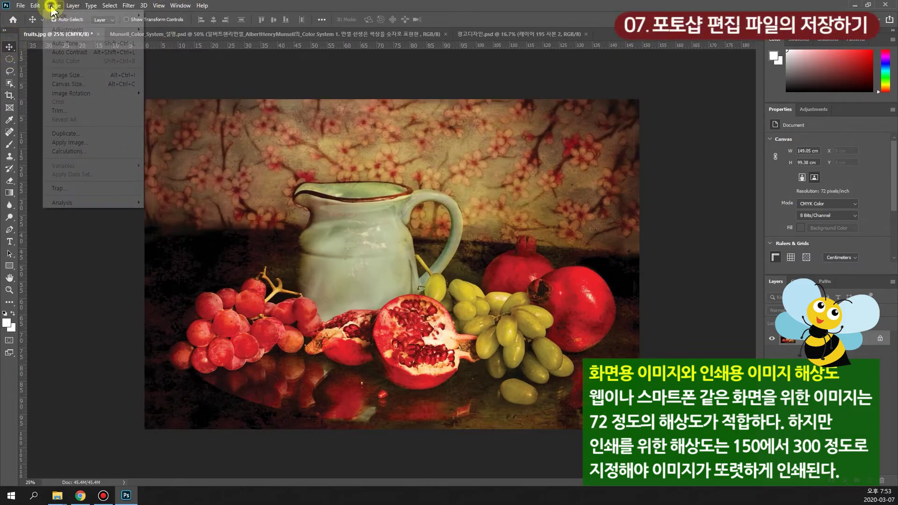
mouse_move(61, 16)
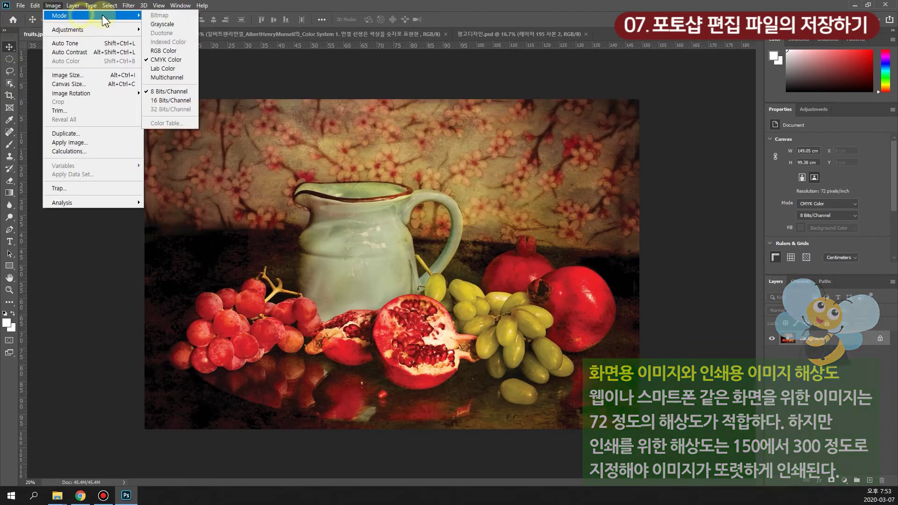
left_click(175, 51)
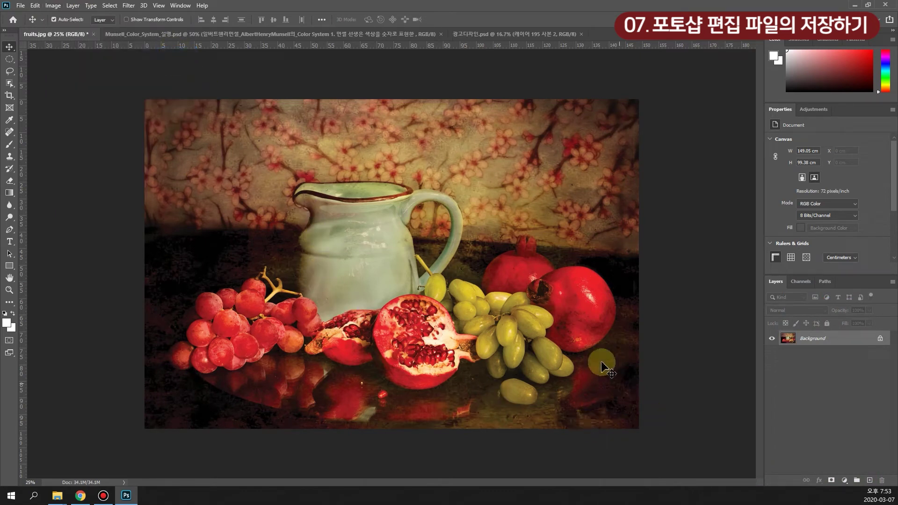
left_click(20, 6)
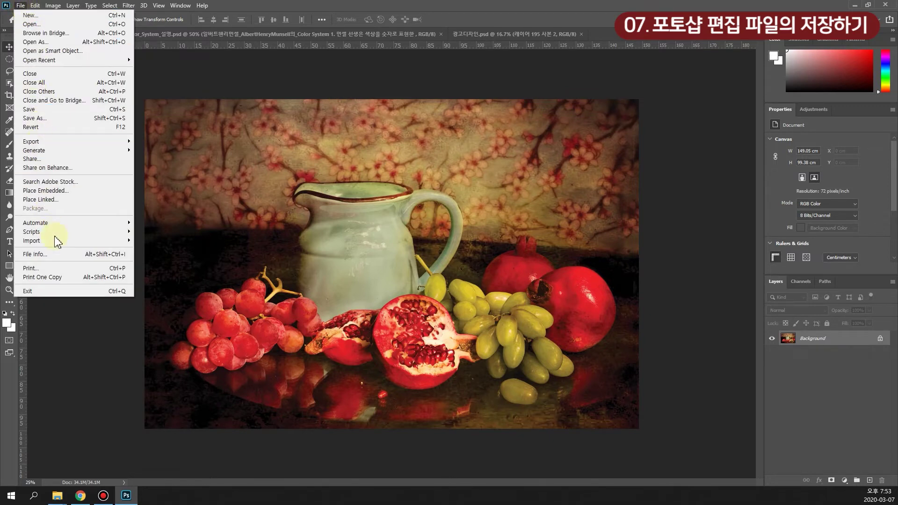
left_click(74, 121)
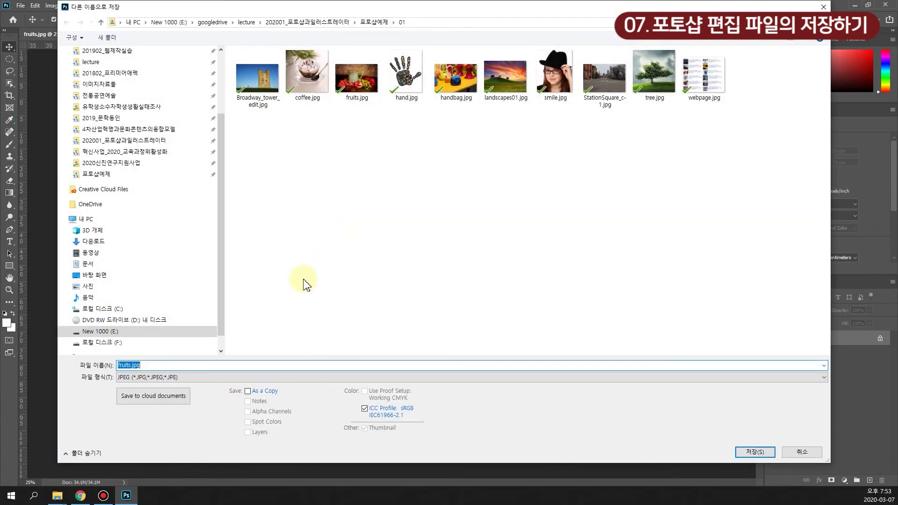
left_click(175, 378)
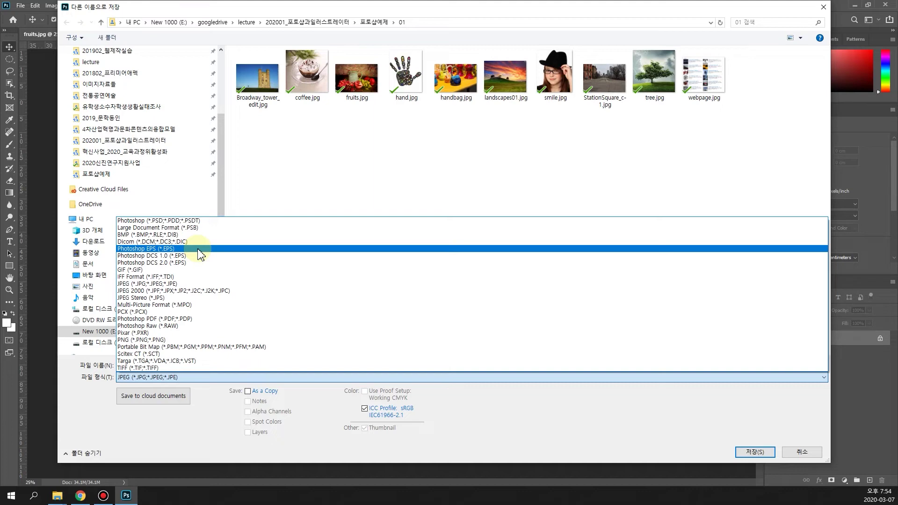
left_click(813, 457)
left_click(803, 453)
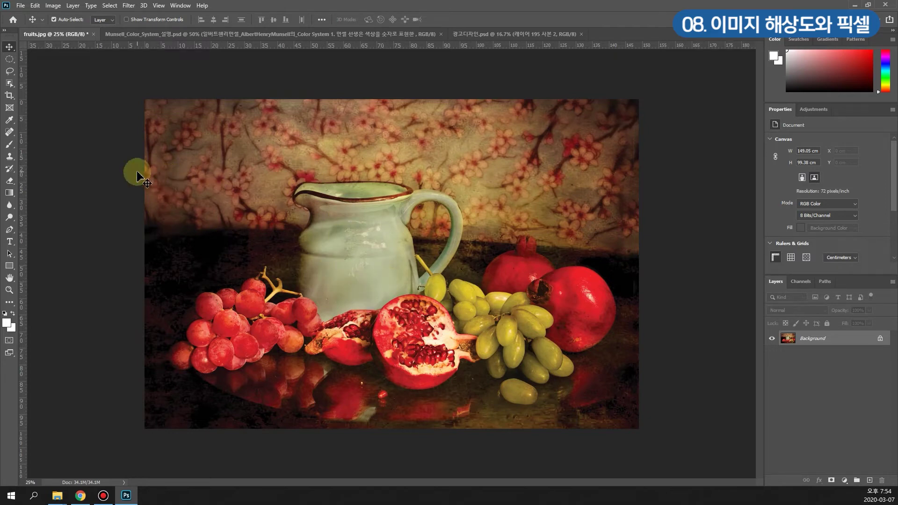
left_click(53, 6)
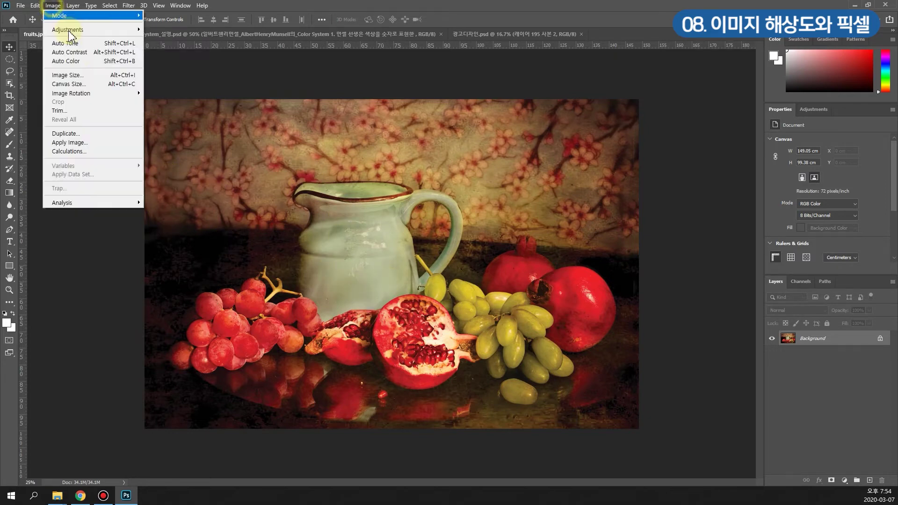
left_click(114, 75)
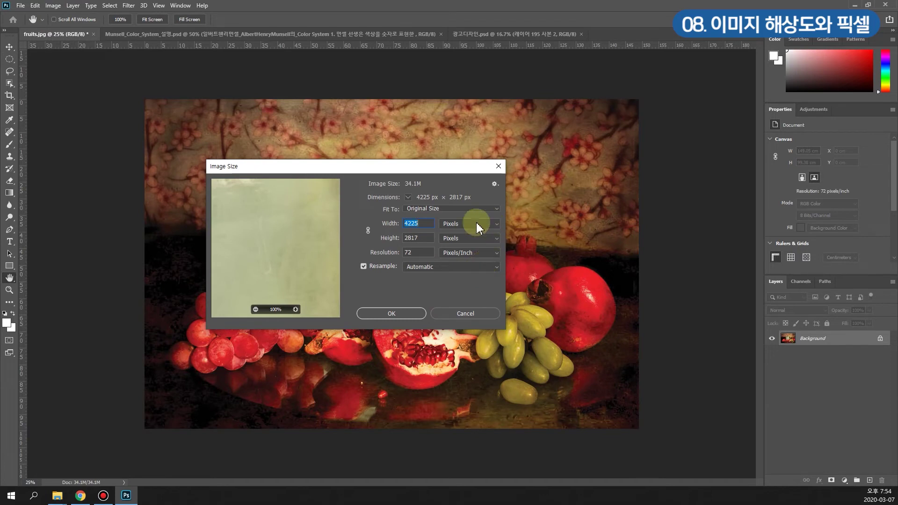
left_click(499, 167)
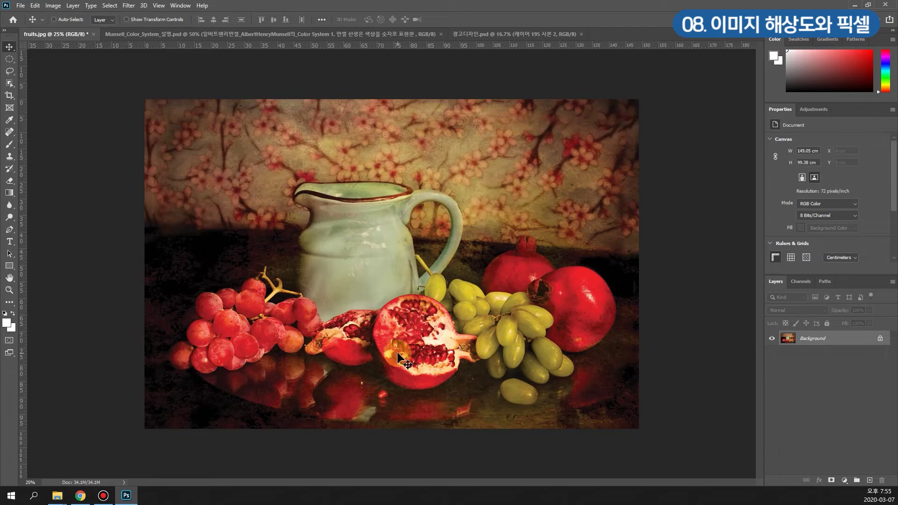
scroll(398, 359, "up", 1, "alt")
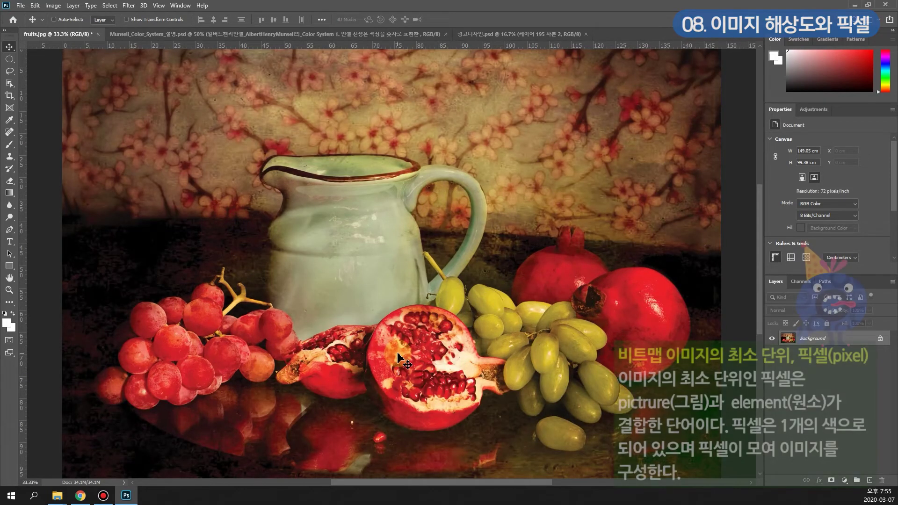
scroll(398, 358, "up", 3, "alt")
scroll(398, 359, "up", 5, "alt")
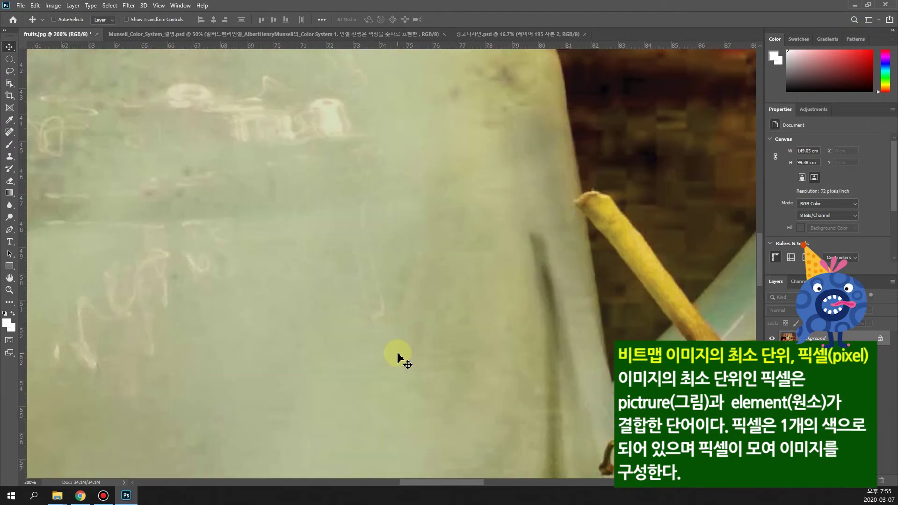
scroll(398, 358, "up", 6, "alt")
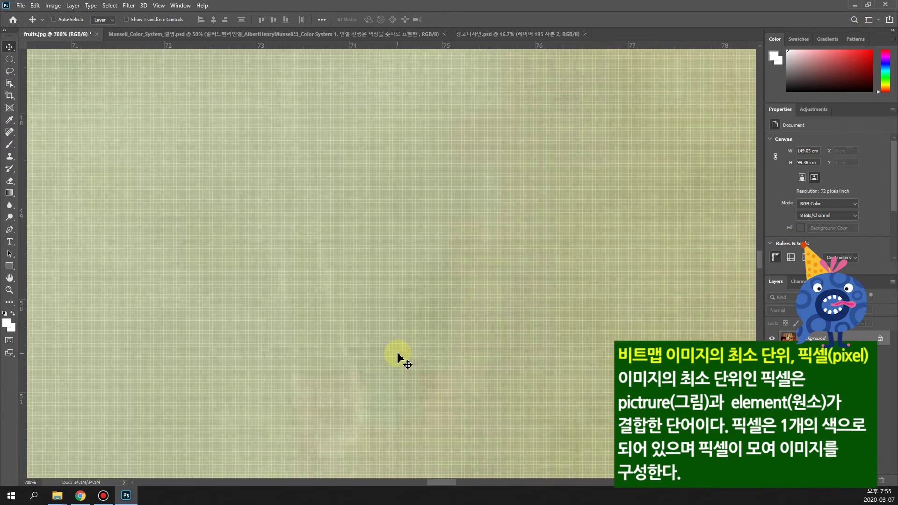
scroll(398, 358, "up", 1, "alt")
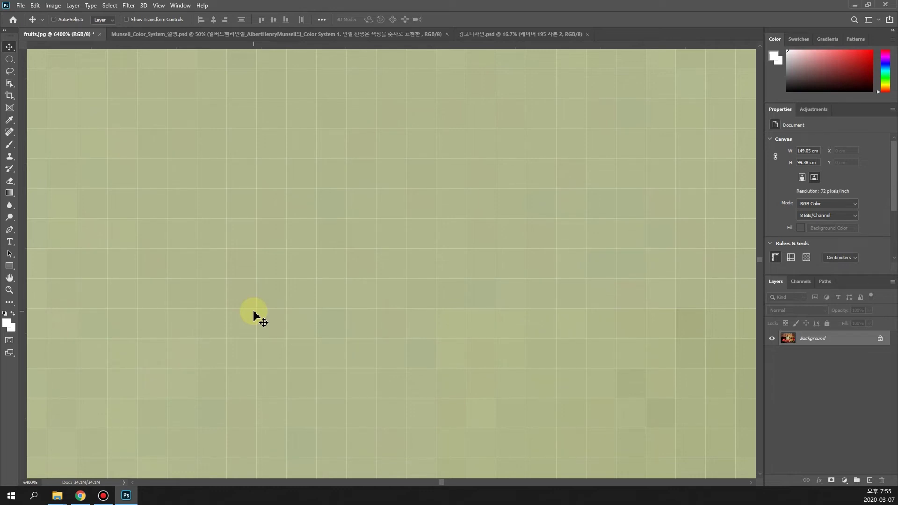
scroll(253, 315, "down", 10)
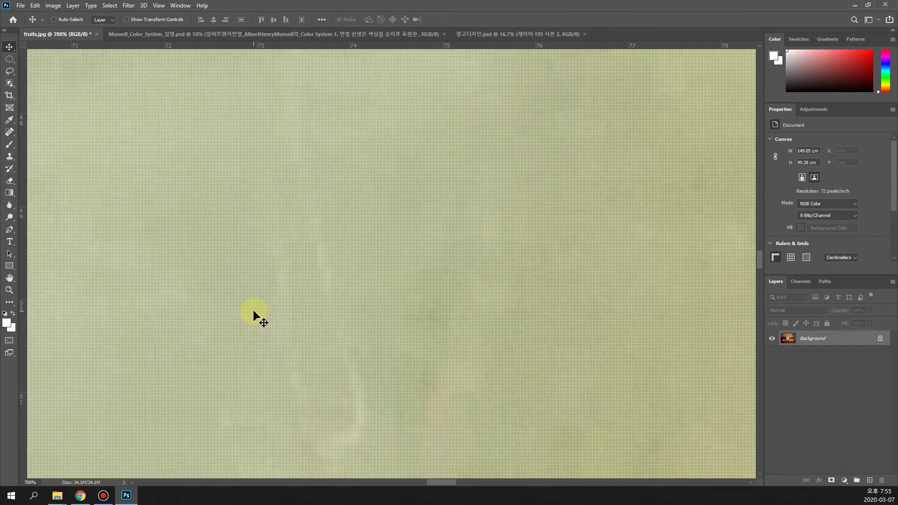
scroll(253, 315, "down", 7)
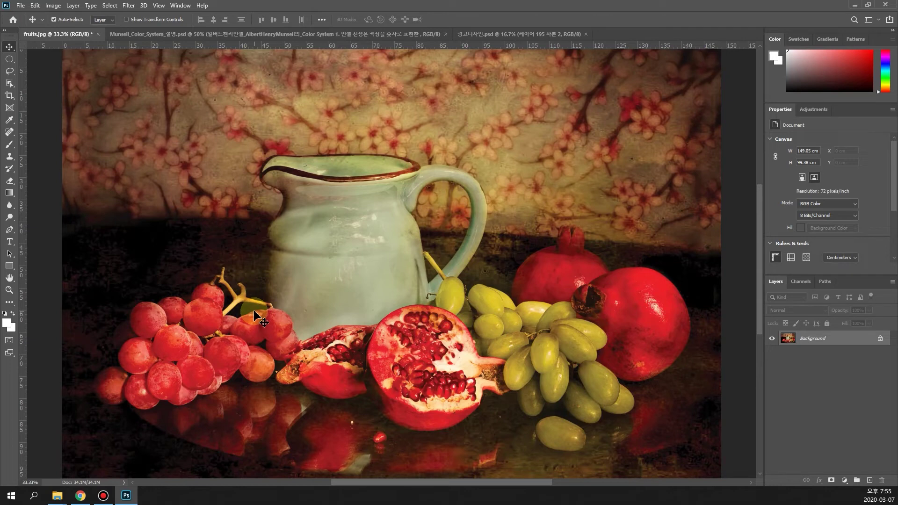
Step: Switch to Munsell_Color_System_설명.psd and zoom in on its chart
left_click(135, 38)
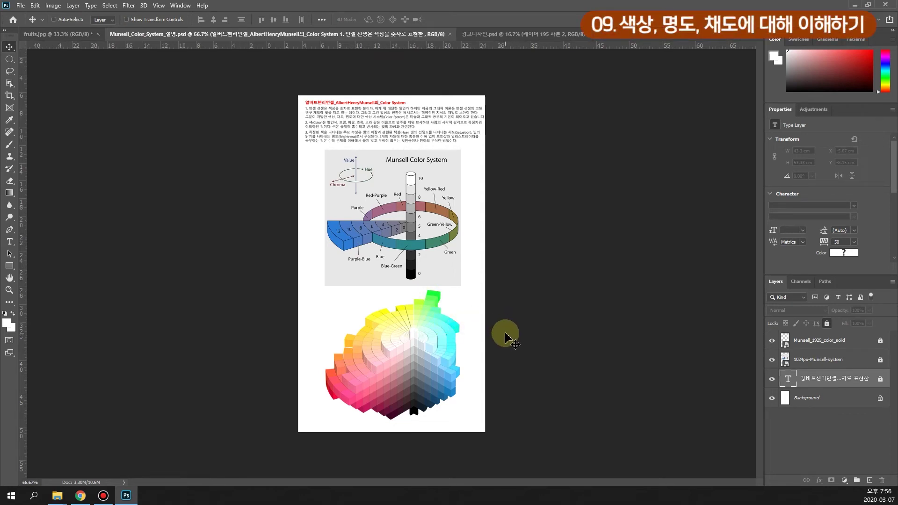
key("ctrl+plus")
key("ctrl+plus")
key("ctrl+plus")
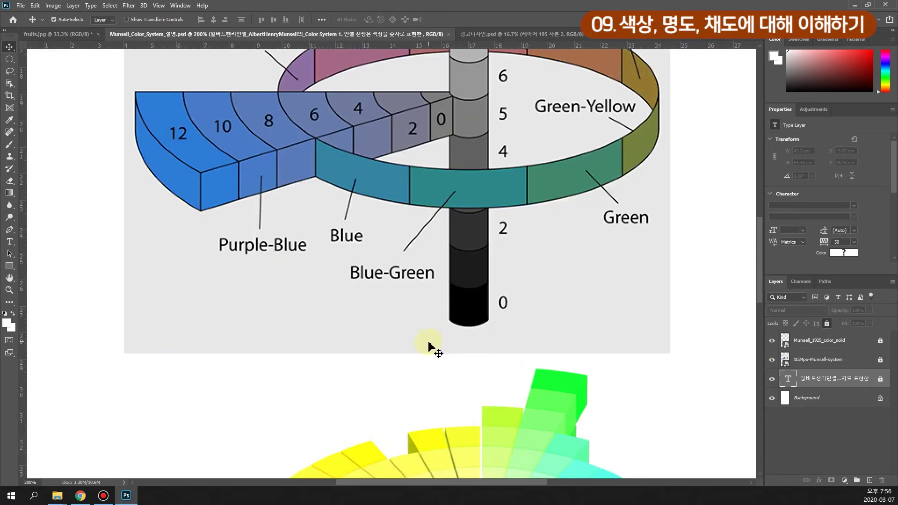
left_click_drag(754, 255, 755, 155)
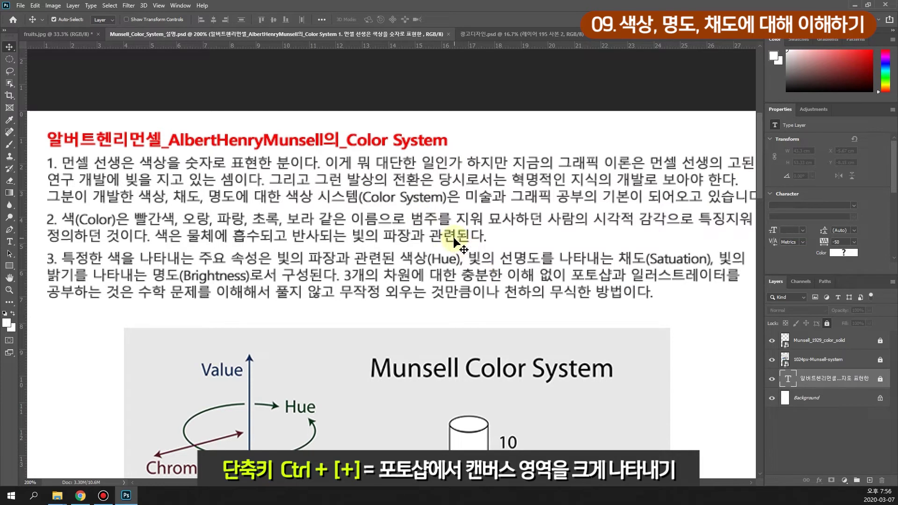
Step: Scroll down to the heading text, zoom to 200%, then zoom out slightly to read it
scroll(421, 244, "down", 1)
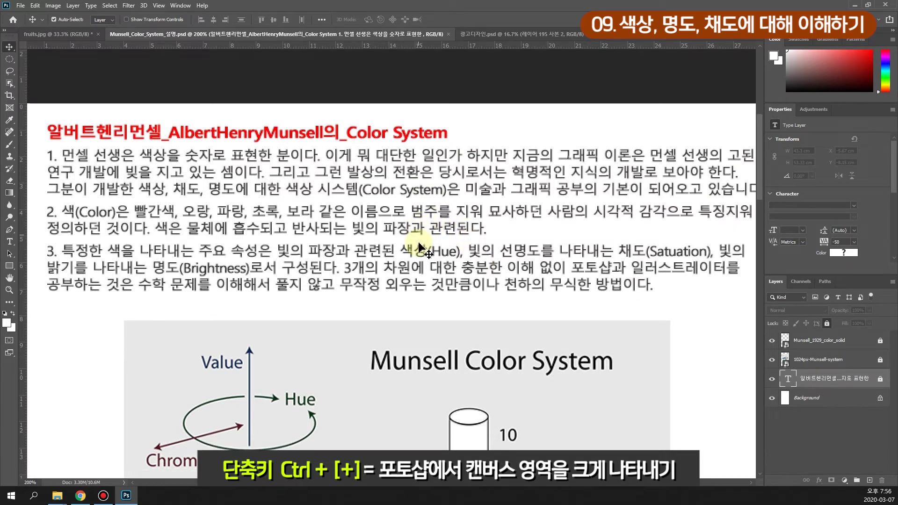
scroll(412, 280, "down", 4)
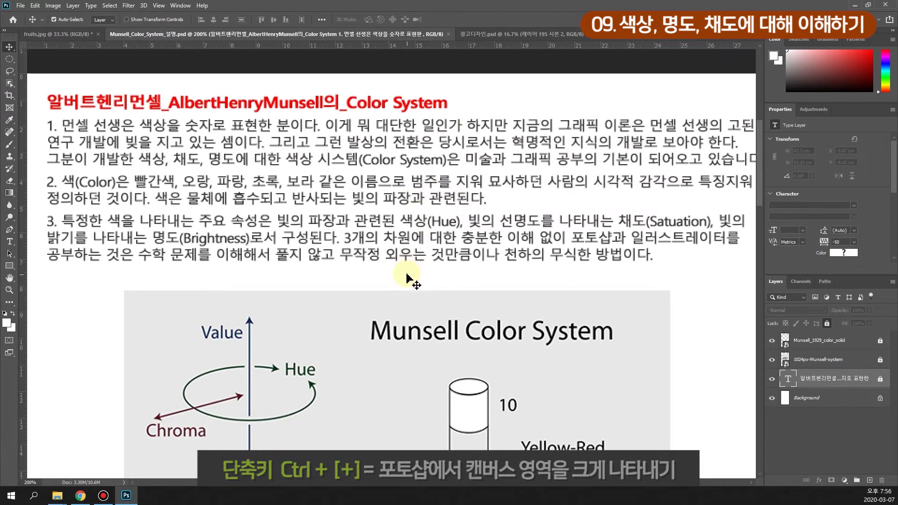
scroll(408, 279, "down", 1)
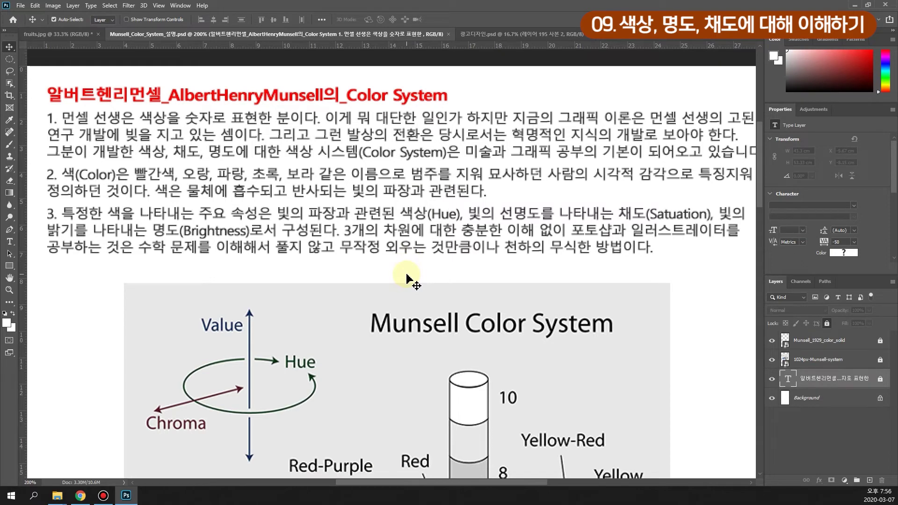
key("ctrl")
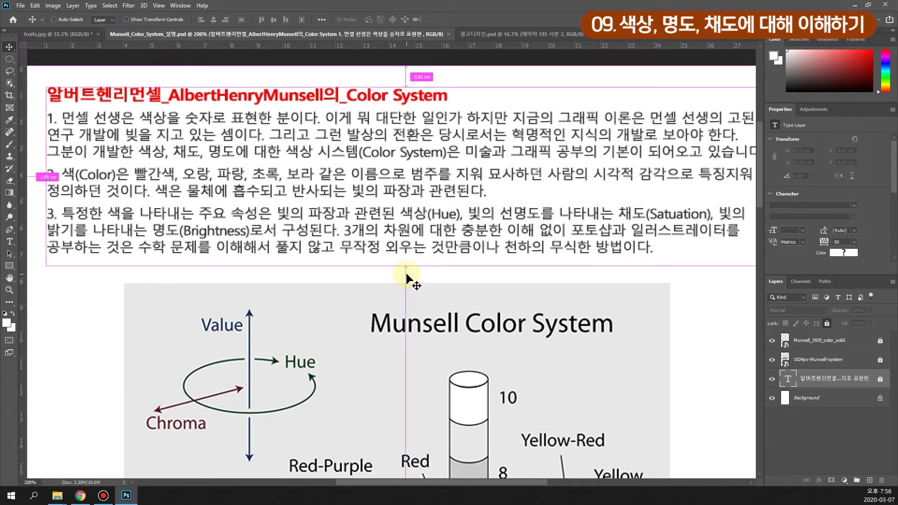
scroll(407, 278, "down", 1)
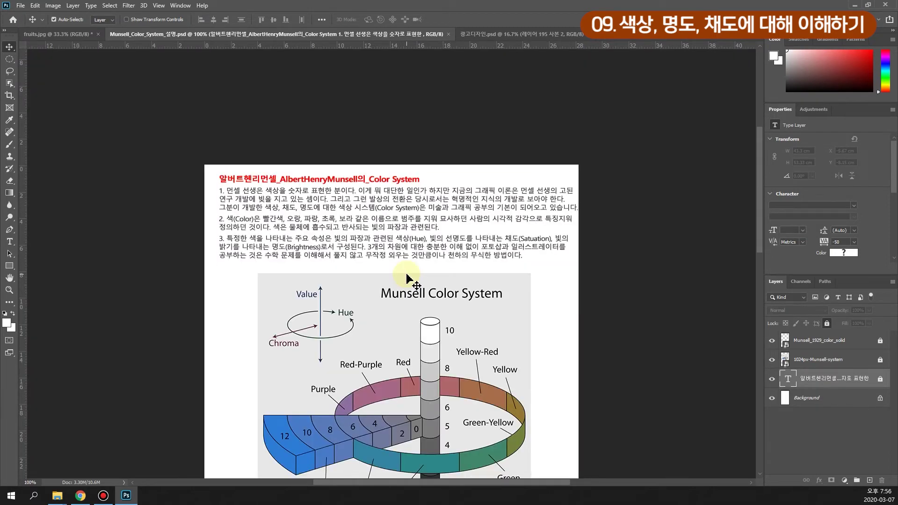
key("ctrl+plus")
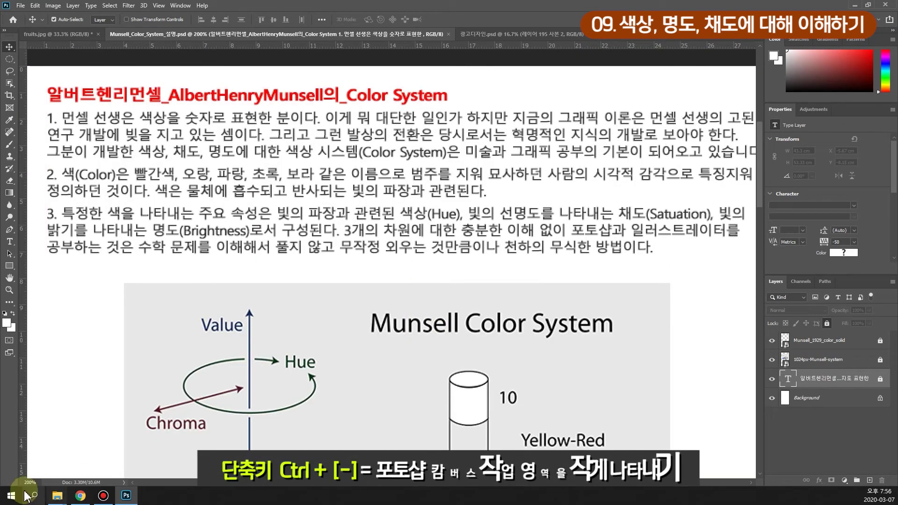
key("ctrl+minus")
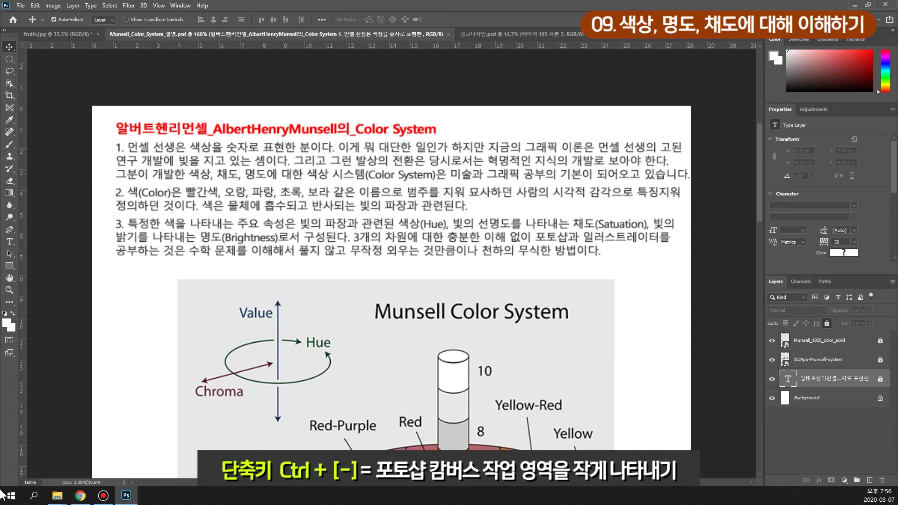
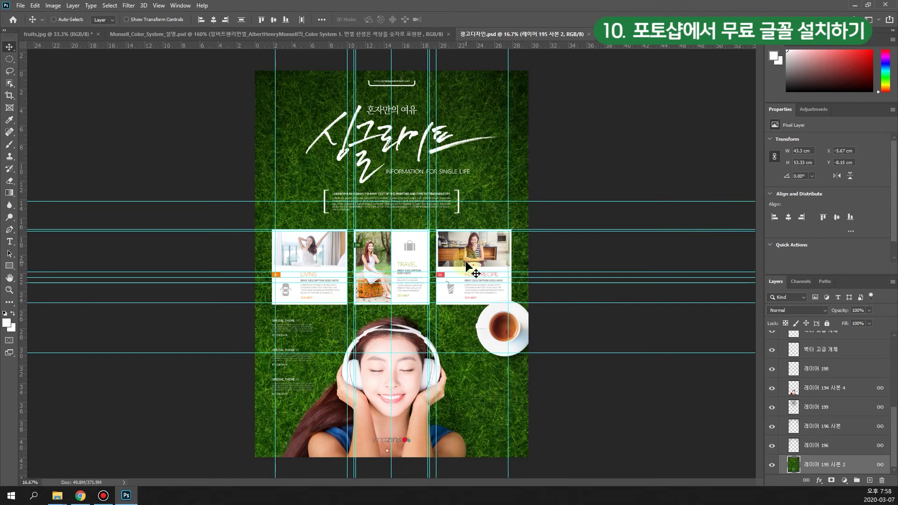
Step: Zoom into the 광고디자인.psd ad design and turn off guides via View > Show > Guides
key("ctrl+plus")
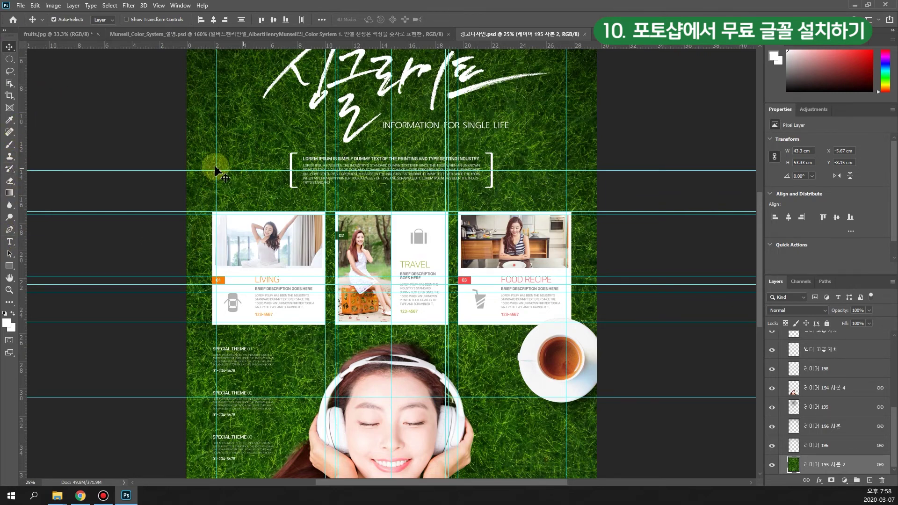
left_click(161, 7)
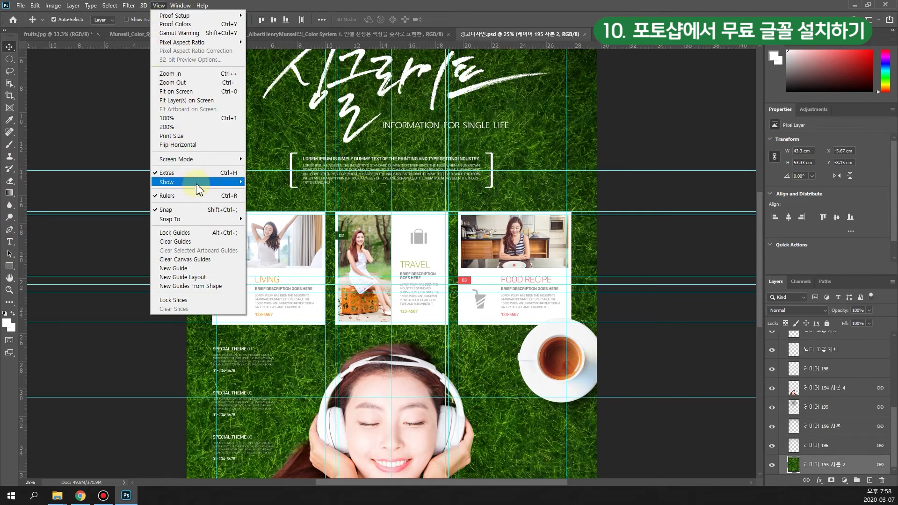
mouse_move(196, 187)
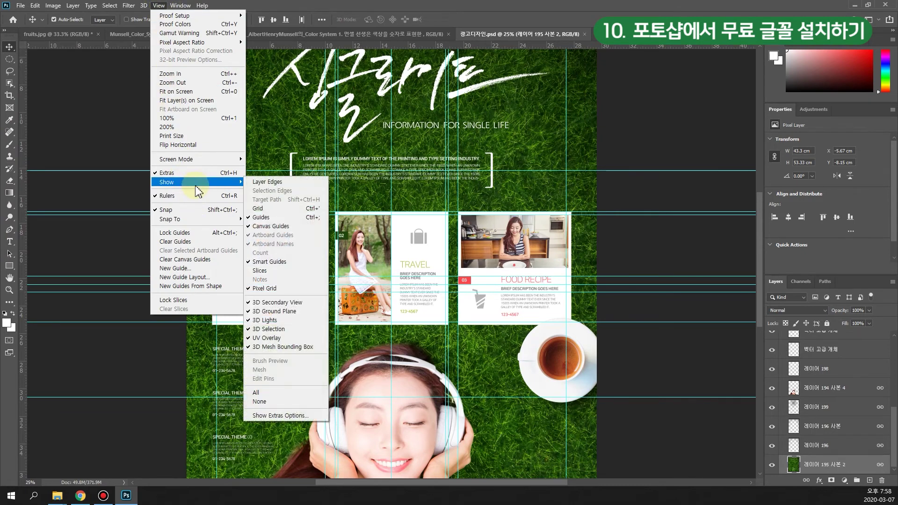
left_click(283, 218)
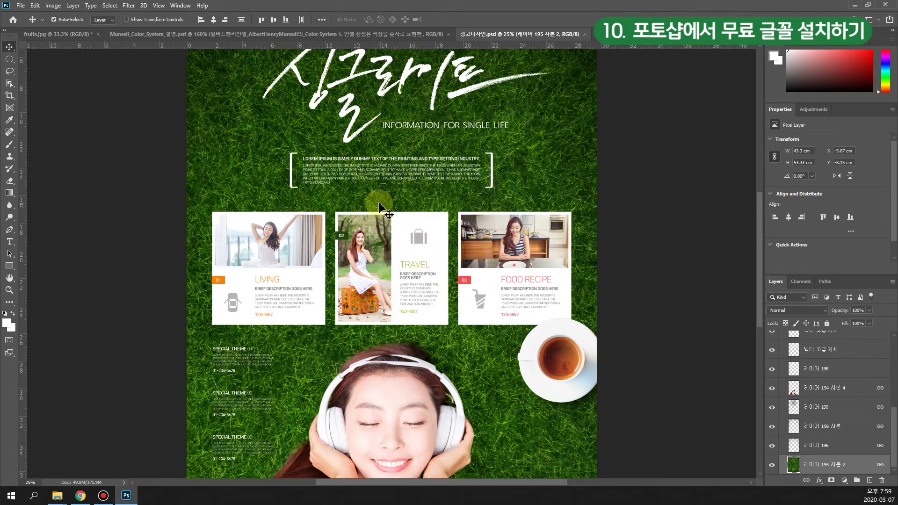
Step: Add a trial 'Lorem' text box over the lorem paragraph, commit it, then delete that layer
key("ctrl+plus")
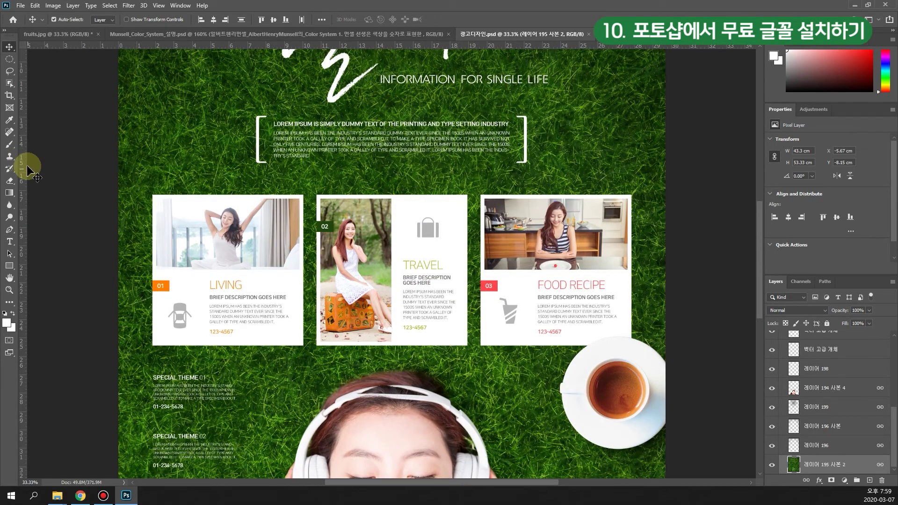
left_click(10, 242)
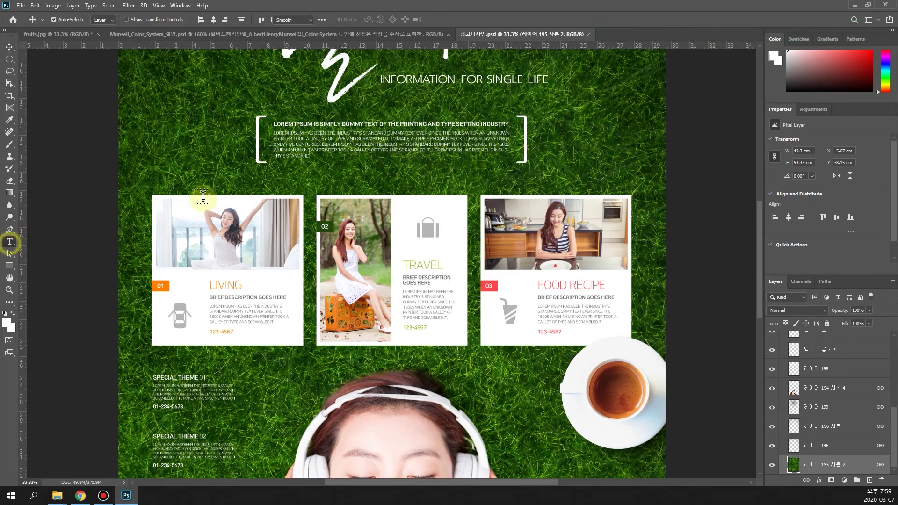
left_click_drag(280, 124, 370, 149)
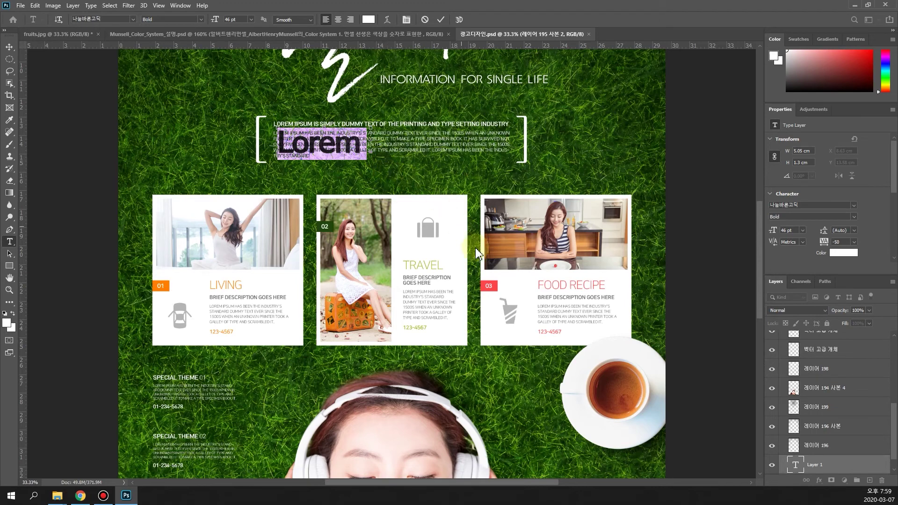
left_click_drag(894, 428, 892, 448)
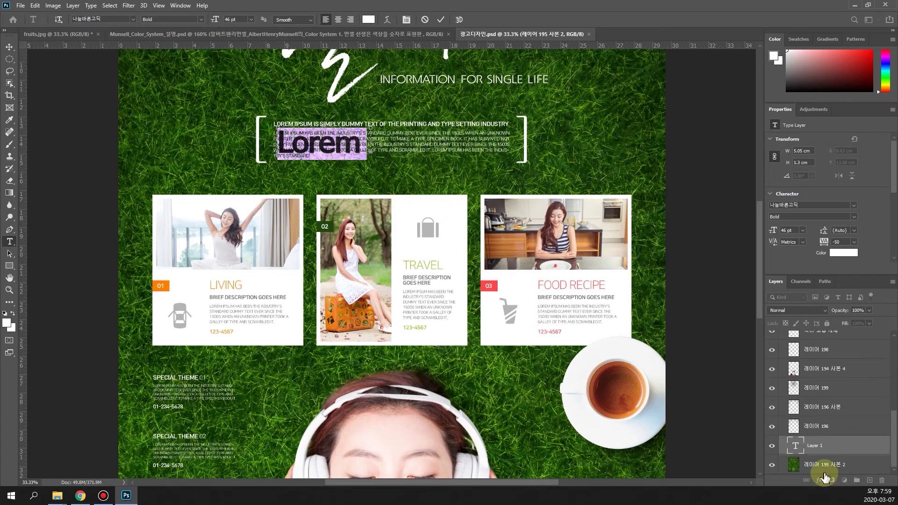
left_click(819, 453)
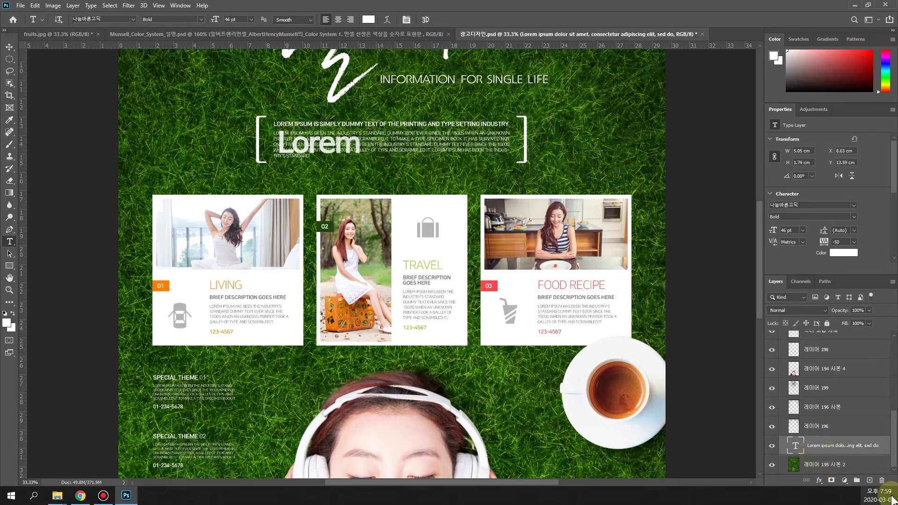
left_click(882, 480)
left_click(416, 184)
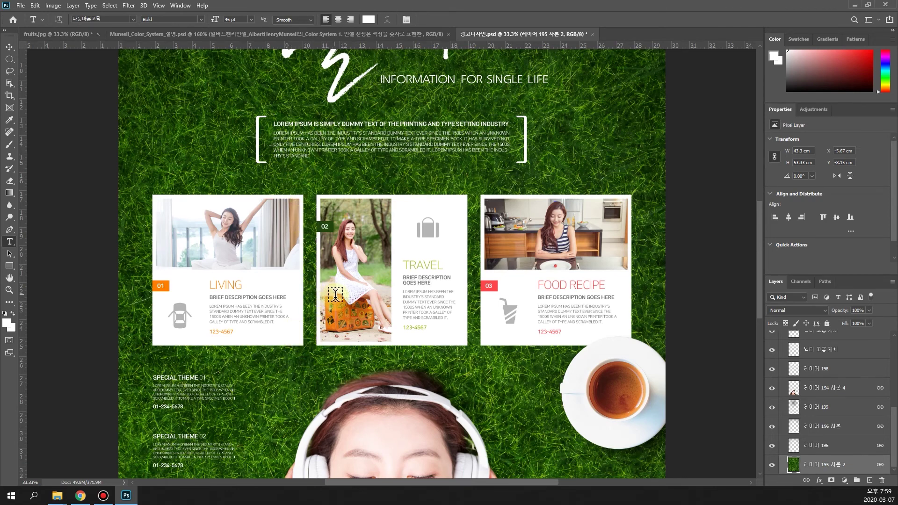
scroll(398, 206, "up", 3)
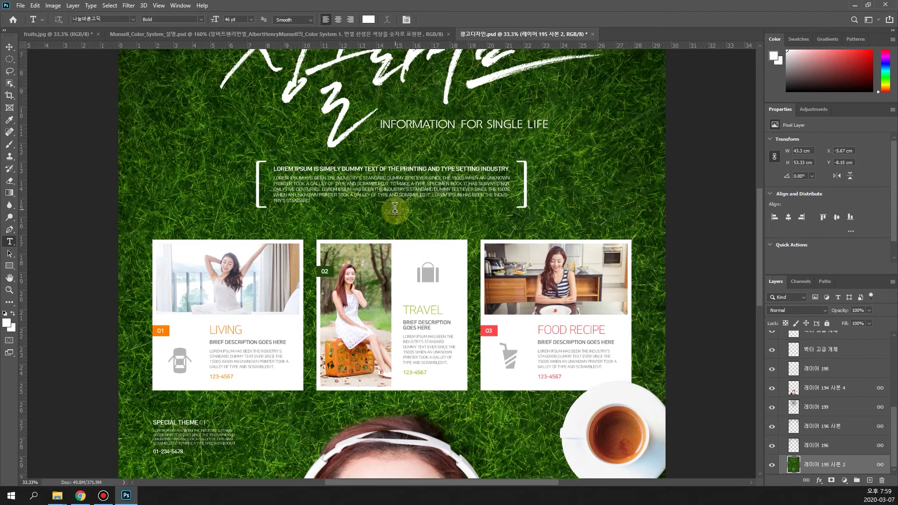
scroll(395, 207, "up", 2)
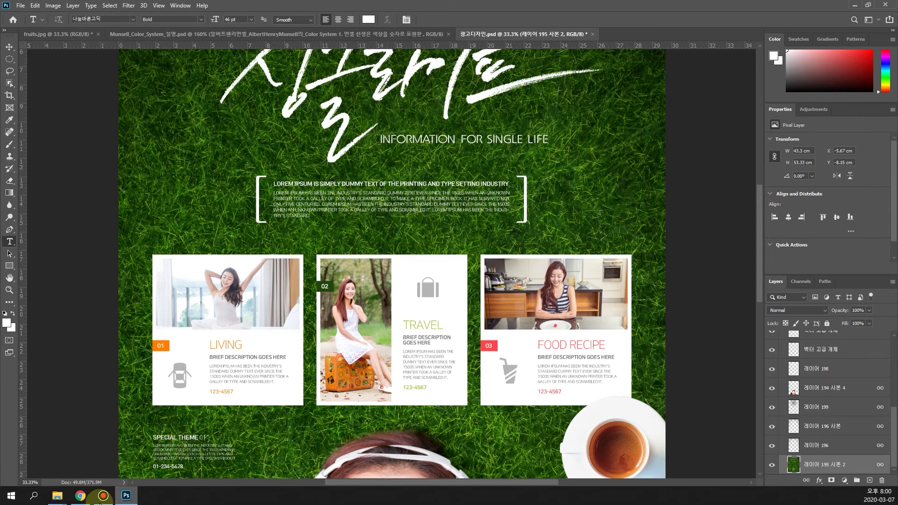
Step: In Chrome, search Google for 눈누폰트 and open the noonnu.cc font site
left_click(80, 499)
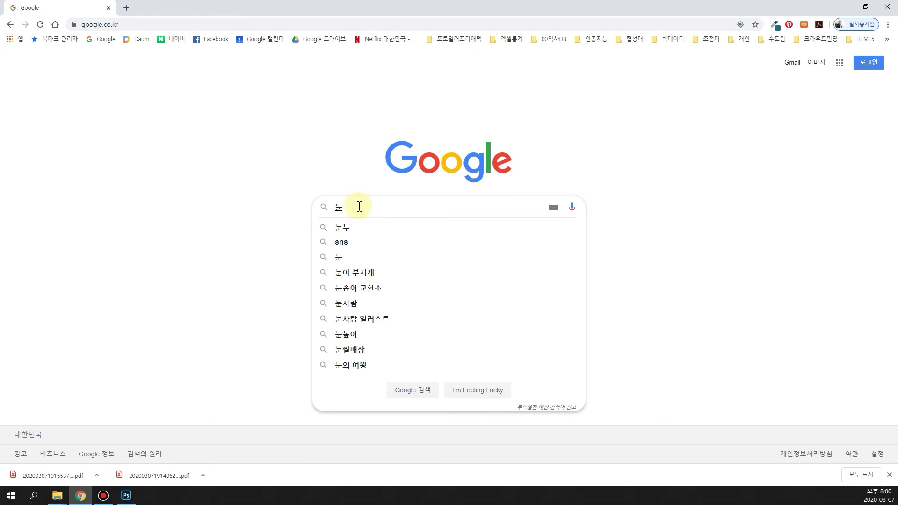
key("BackSpace")
type("sns")
key("BackSpace")
key("BackSpace")
key("BackSpace")
type("눈")
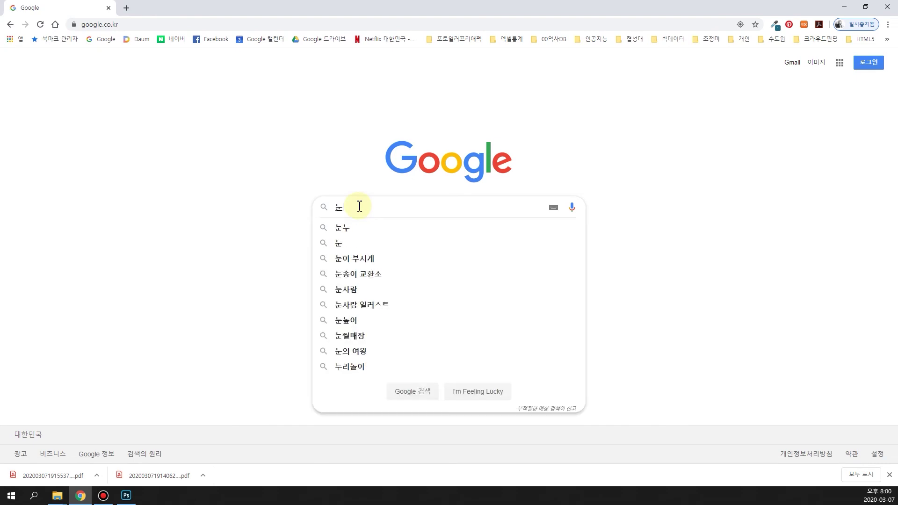
type("누")
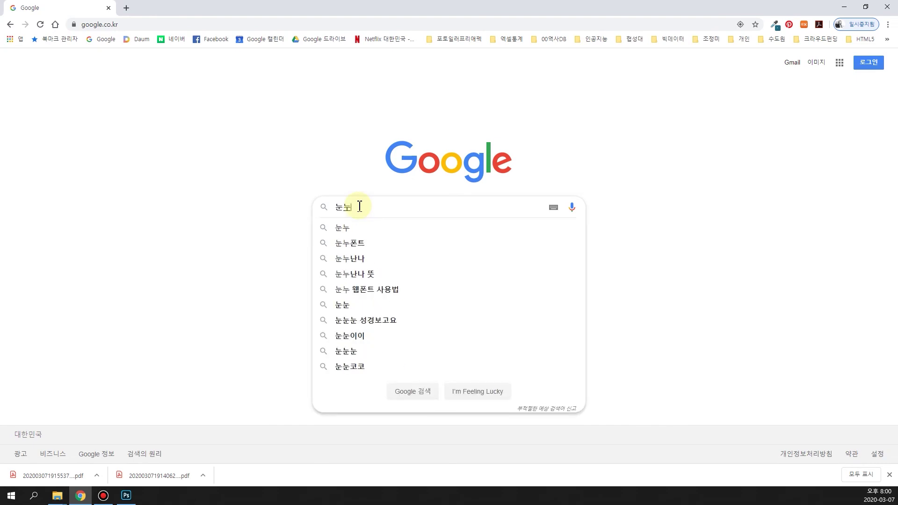
left_click(373, 244)
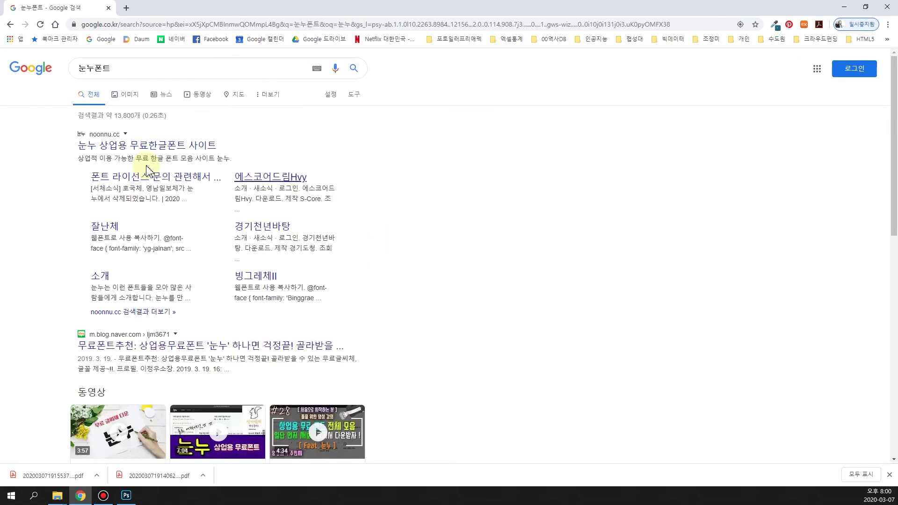
left_click(124, 154)
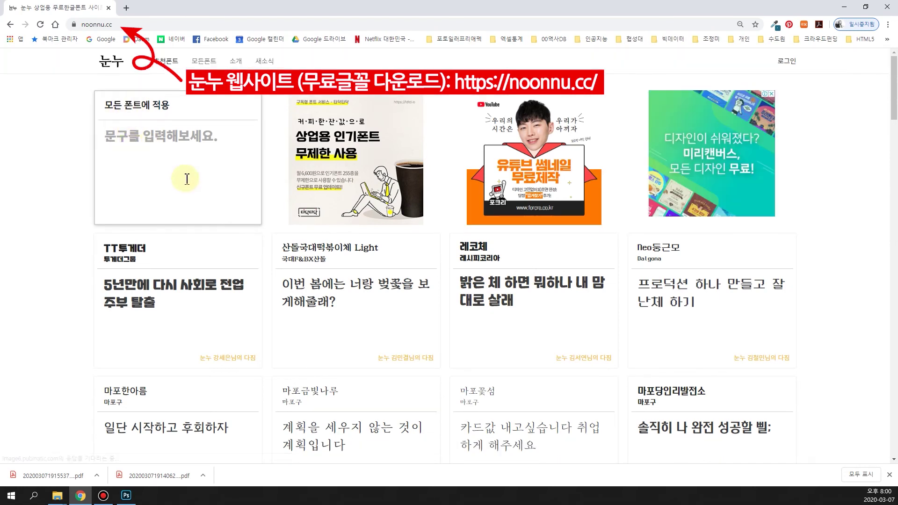
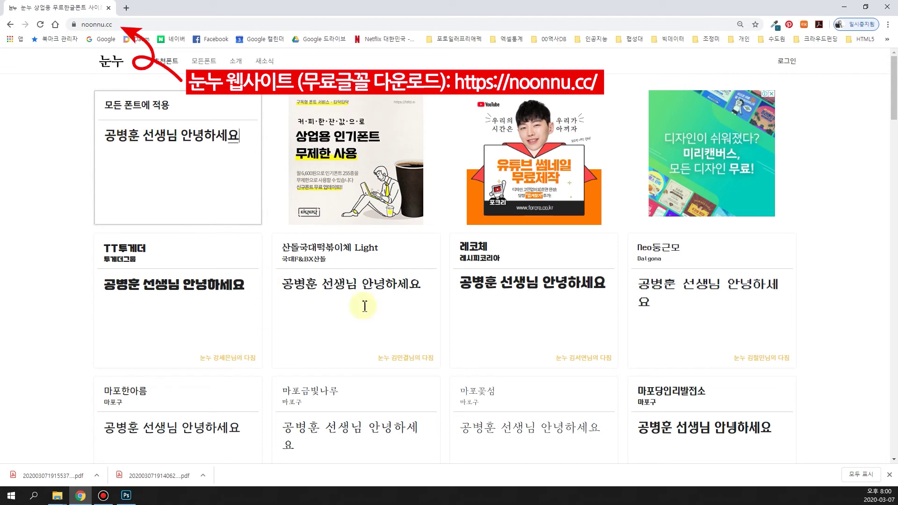
Step: Enter a Korean greeting to a teacher as the all-fonts preview text and scroll through the cards
scroll(708, 285, "down", 4)
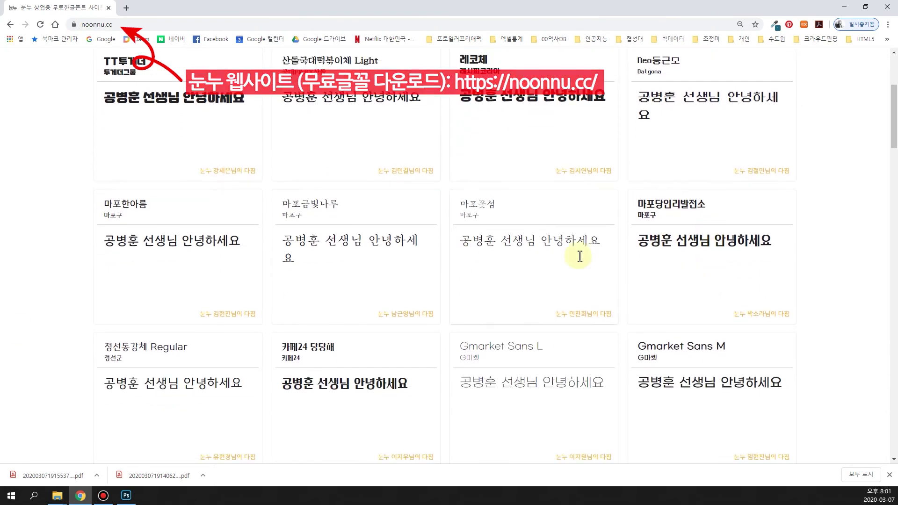
scroll(585, 270, "down", 4)
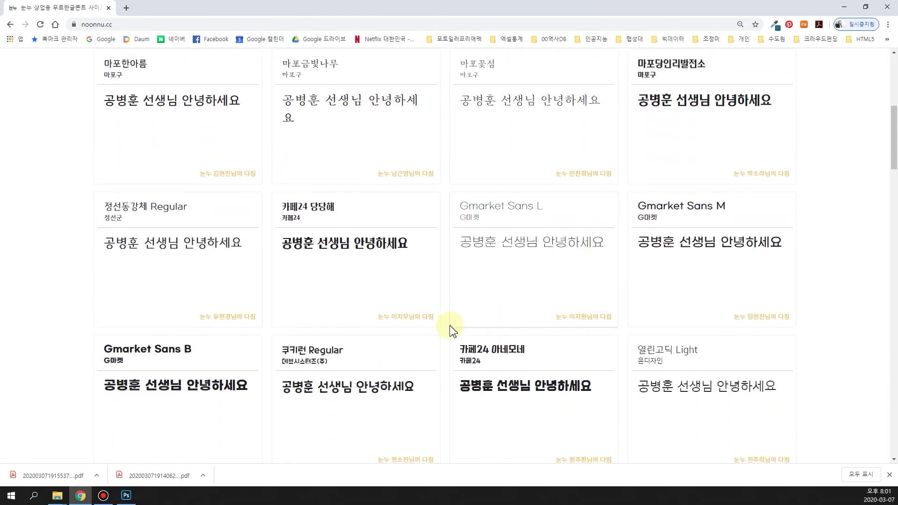
scroll(451, 333, "down", 4)
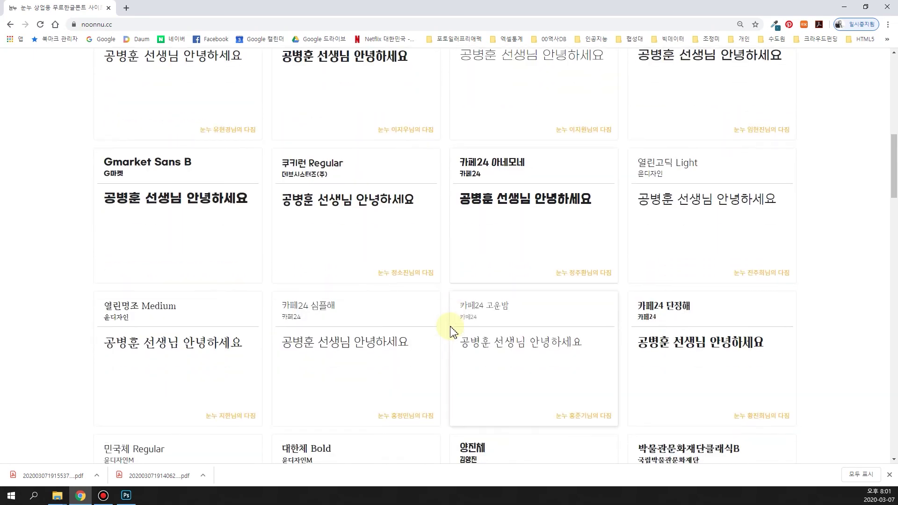
scroll(491, 337, "up", 3)
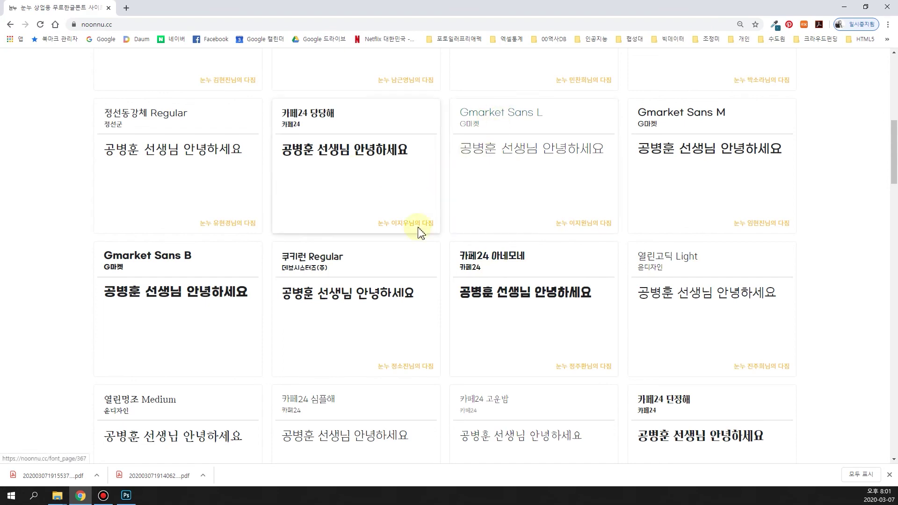
scroll(459, 297, "up", 5)
scroll(323, 417, "up", 4)
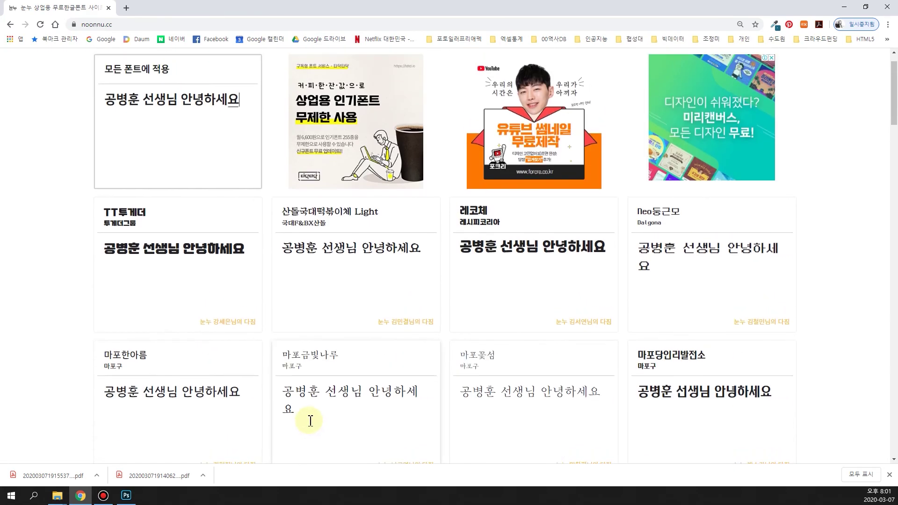